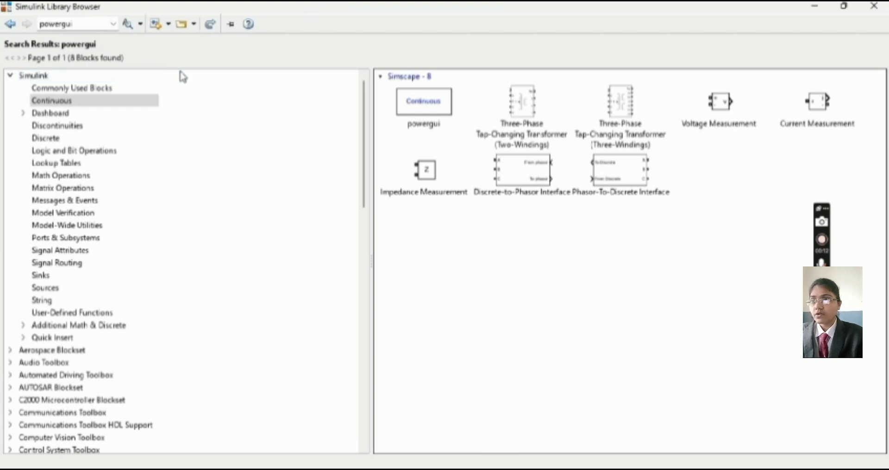
Add the powergui block to the untitled model, and find and add the Series RLC Branch block
{"action": "right_click", "coordinate": [449, 121]}
{"action": "left_click", "coordinate": [479, 128]}
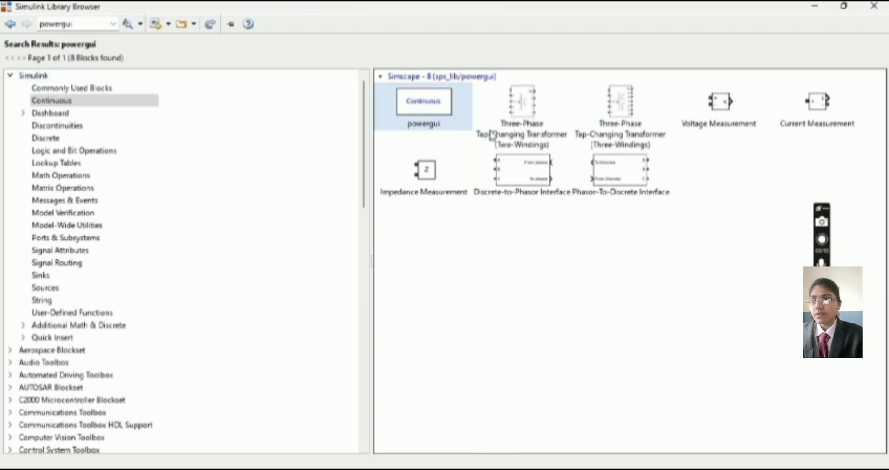
{"action": "left_click", "coordinate": [84, 24]}
{"action": "key", "text": "BackSpace"}
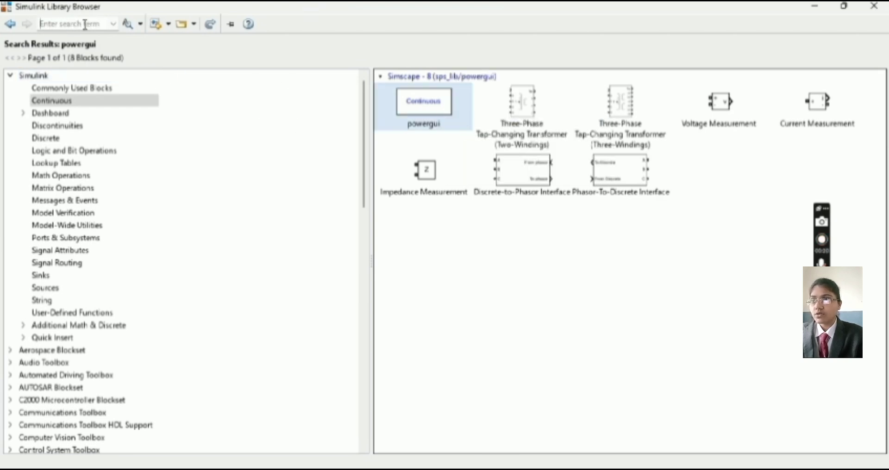
{"action": "type", "text": "series rlc"}
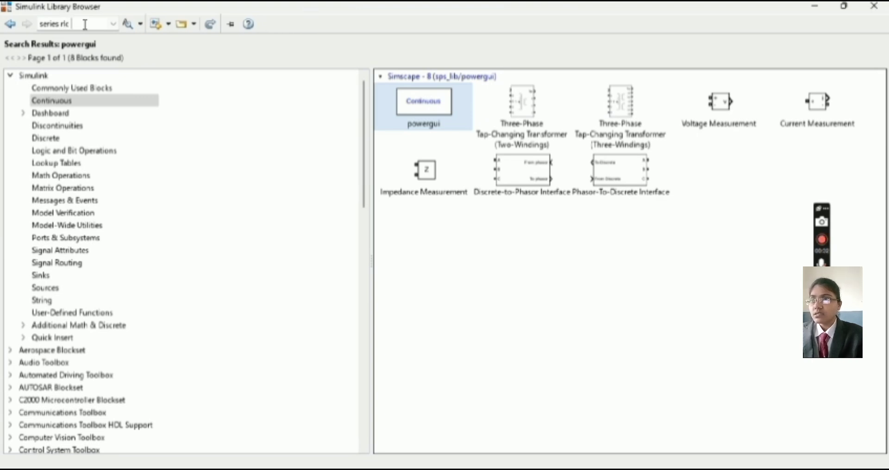
{"action": "type", "text": " branch"}
{"action": "key", "text": "Return"}
{"action": "right_click", "coordinate": [407, 95]}
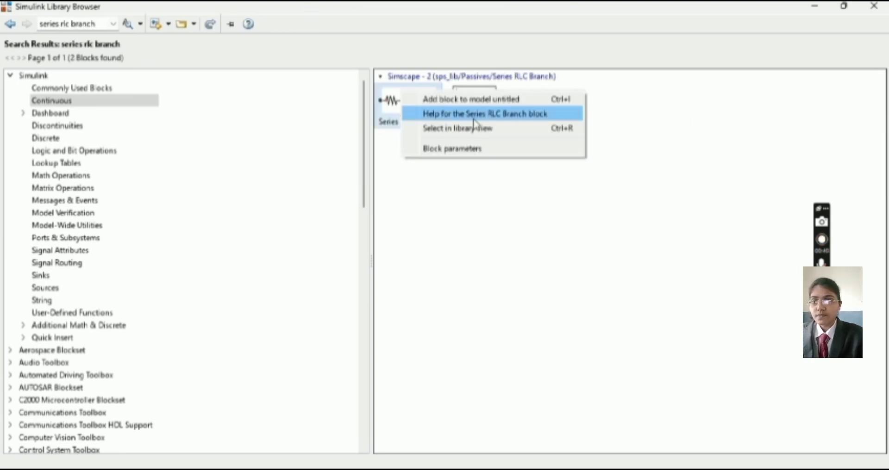
{"action": "left_click", "coordinate": [247, 143]}
Search the library for DC Voltage source and add the Electrical Sources DC Voltage Source block to the untitled model
{"action": "left_click", "coordinate": [79, 24]}
{"action": "key", "text": "BackSpace"}
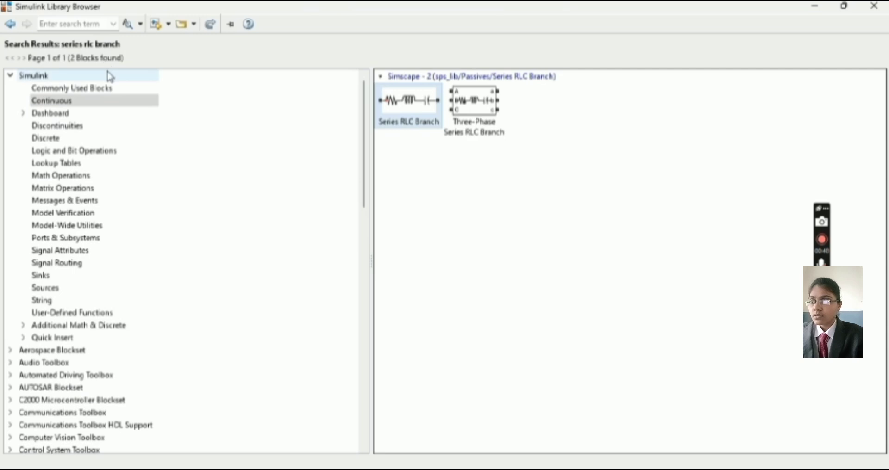
{"action": "type", "text": "DC Voltage sou"}
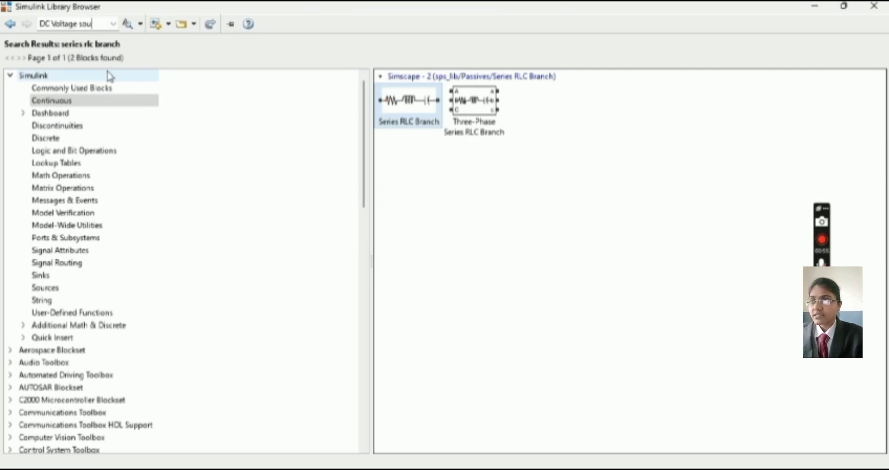
{"action": "type", "text": "rce"}
{"action": "key", "text": "Return"}
{"action": "right_click", "coordinate": [417, 107]}
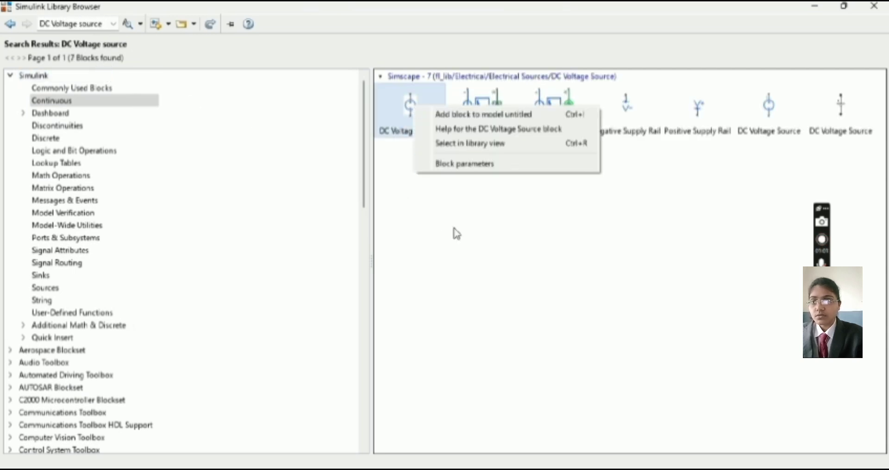
{"action": "left_click", "coordinate": [479, 247]}
{"action": "right_click", "coordinate": [393, 120]}
{"action": "left_click", "coordinate": [450, 127]}
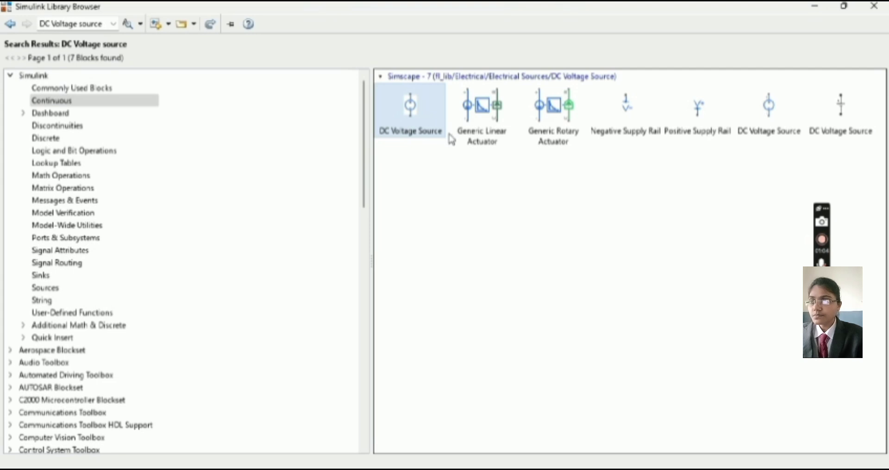
Search the library for voltage measurement and add the Voltage Measurement block to the untitled model
{"action": "left_click", "coordinate": [103, 28]}
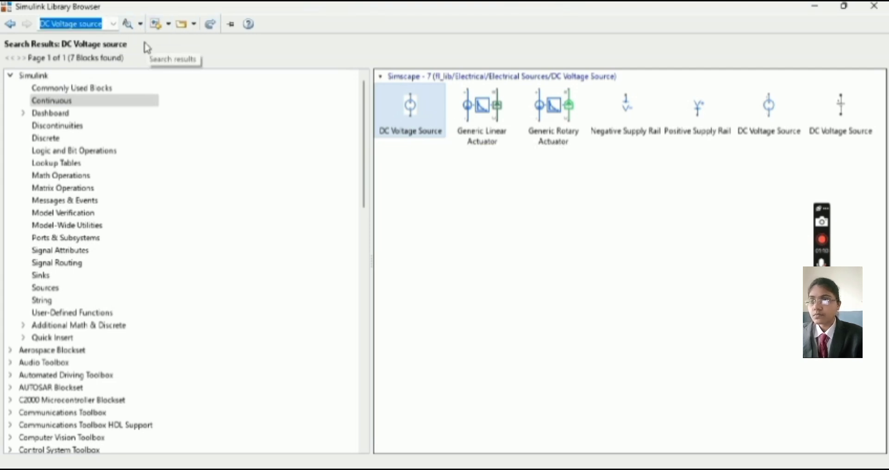
{"action": "type", "text": "v"}
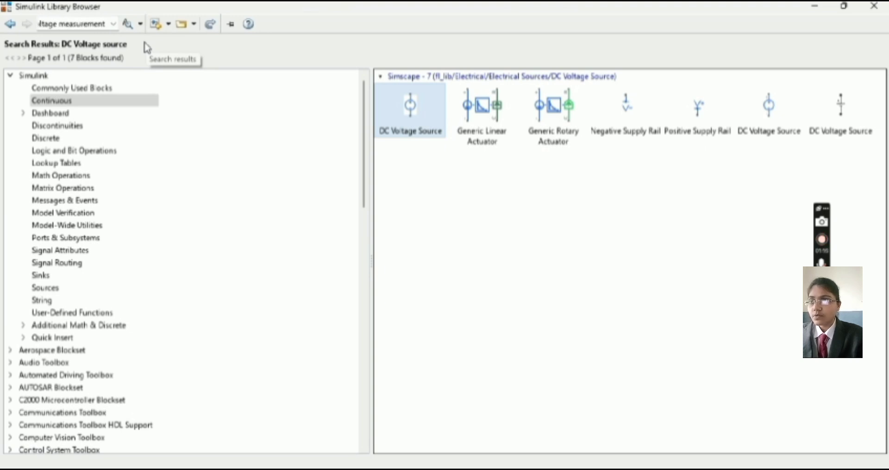
{"action": "key", "text": "Return"}
{"action": "right_click", "coordinate": [397, 91]}
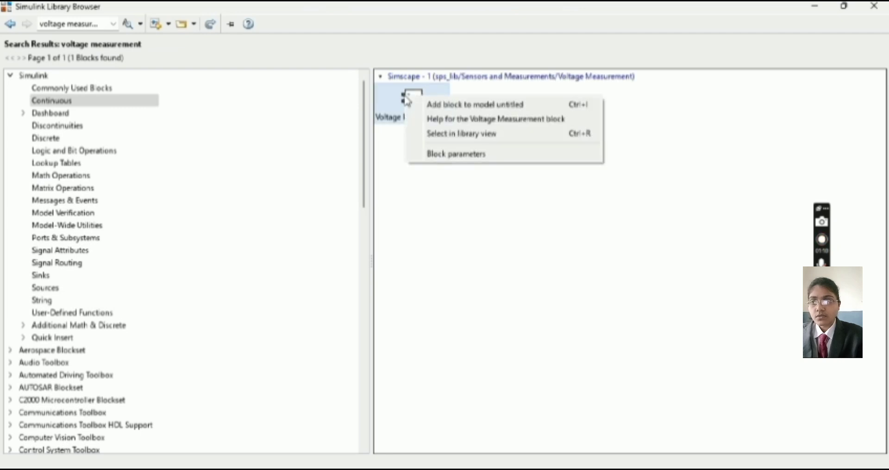
{"action": "left_click", "coordinate": [462, 107]}
Search the library for Current measurement and add the Simscape Current Measurement block to the untitled model
{"action": "left_click", "coordinate": [98, 20]}
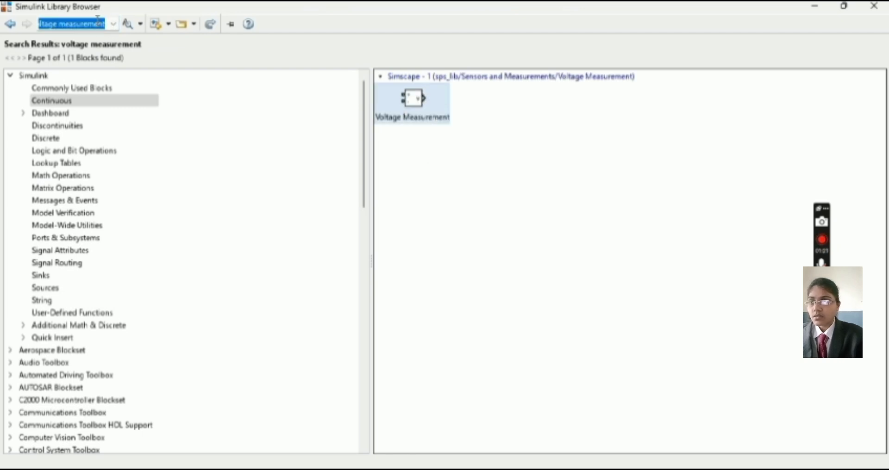
{"action": "key", "text": "BackSpace"}
{"action": "type", "text": "curr"}
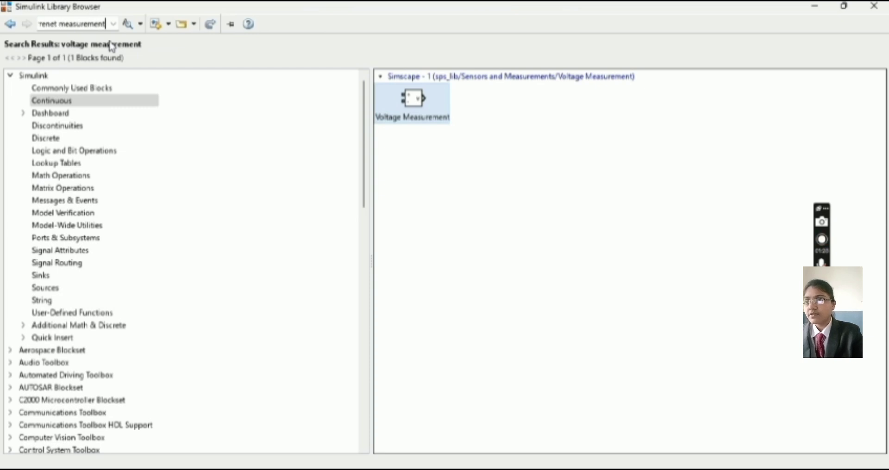
{"action": "key", "text": "Return"}
{"action": "left_click", "coordinate": [46, 24]}
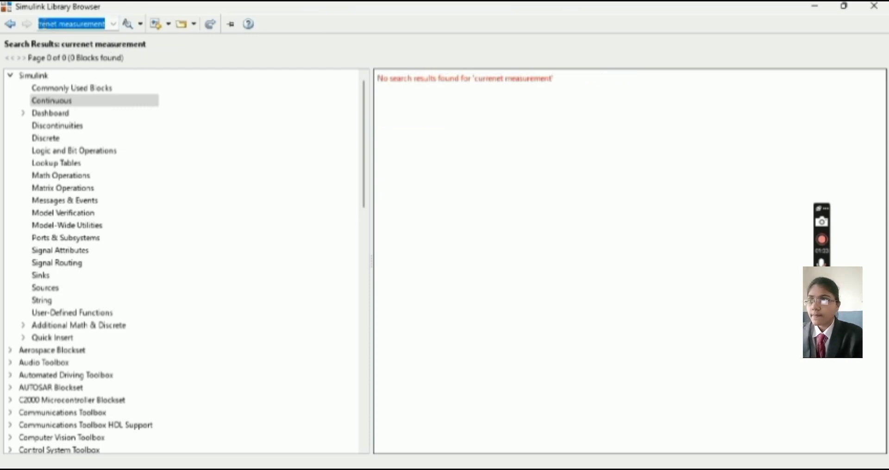
{"action": "left_click", "coordinate": [43, 24]}
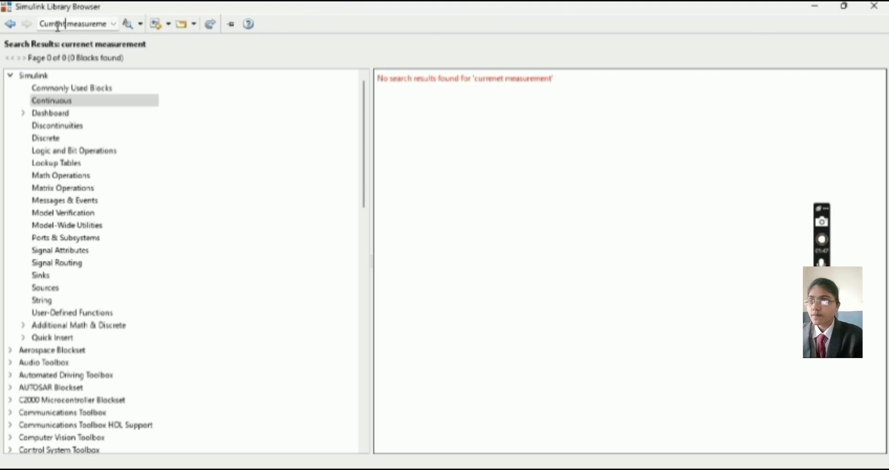
{"action": "key", "text": "Return"}
{"action": "right_click", "coordinate": [417, 162]}
{"action": "key", "text": "Escape"}
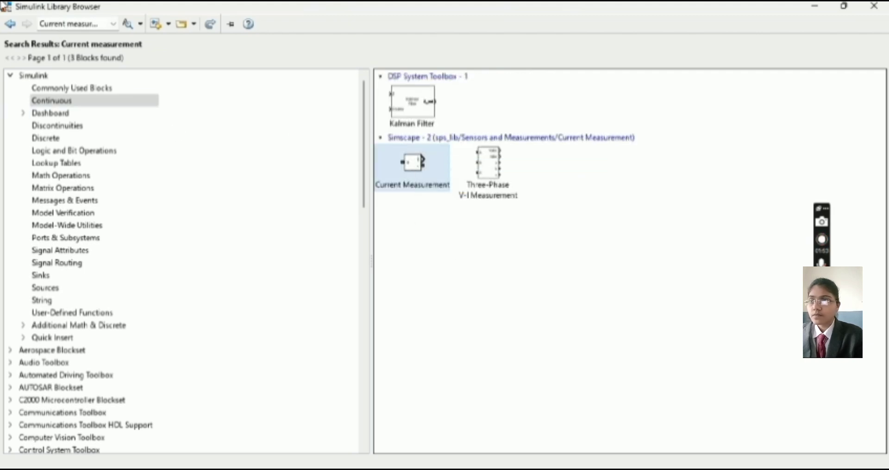
Search the library for pulse generator and add the Simulink Sources Pulse Generator block to the untitled model
{"action": "left_click", "coordinate": [103, 24]}
{"action": "type", "text": "pulse g"}
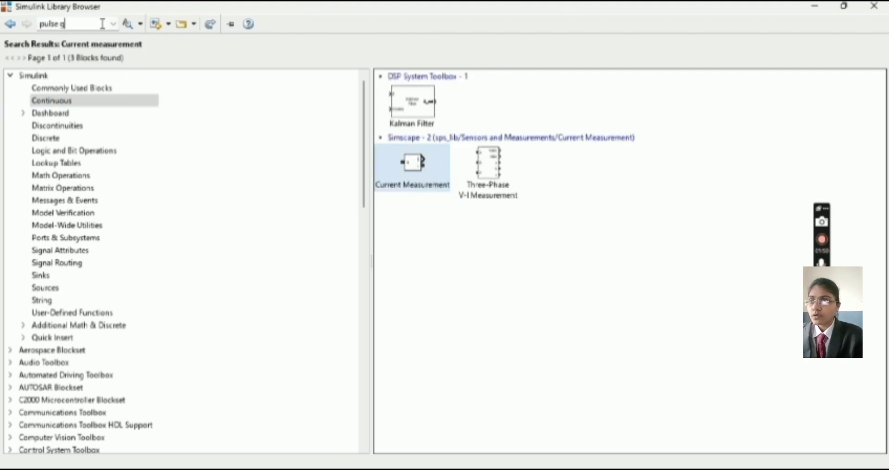
{"action": "type", "text": "enerator"}
{"action": "key", "text": "Return"}
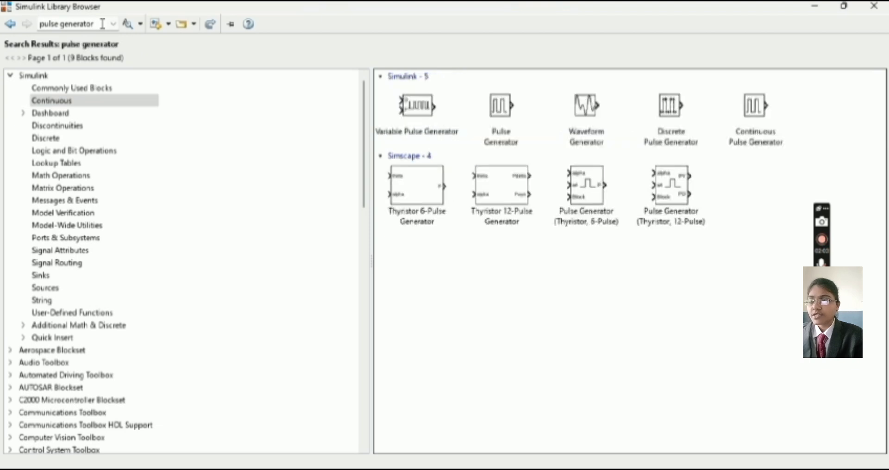
{"action": "right_click", "coordinate": [509, 126]}
{"action": "left_click", "coordinate": [533, 135]}
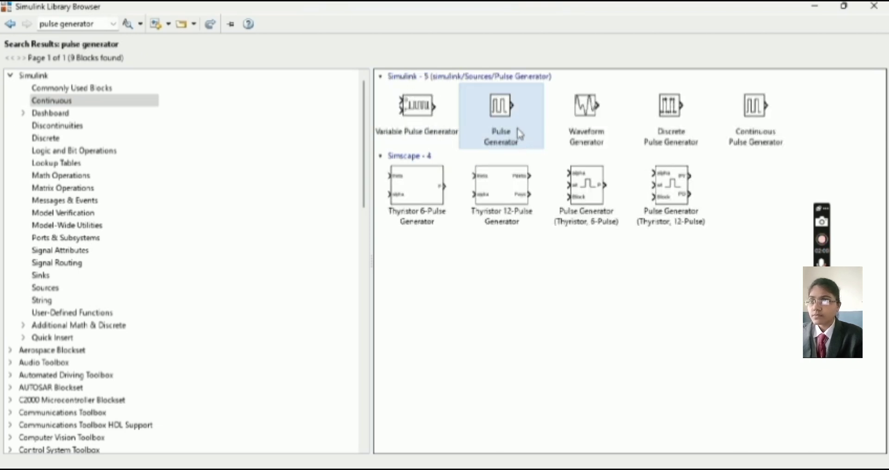
{"action": "mouse_move", "coordinate": [520, 134]}
Search the library for Mosfet and add the Simscape block named Mosfet to the untitled model
{"action": "left_click", "coordinate": [104, 25]}
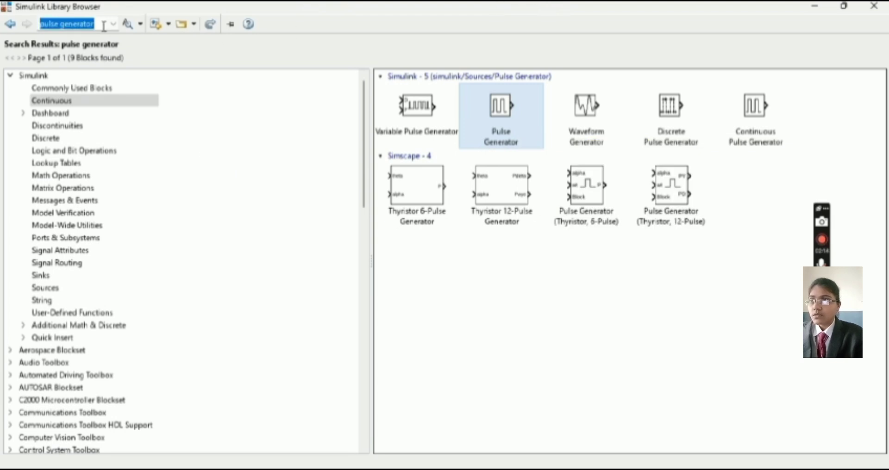
{"action": "key", "text": "BackSpace"}
{"action": "type", "text": "mo"}
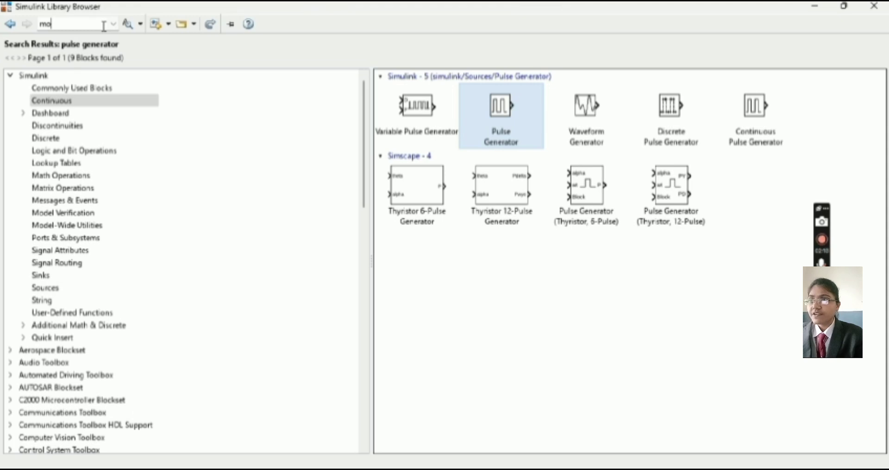
{"action": "key", "text": "BackSpace"}
{"action": "key", "text": "BackSpace"}
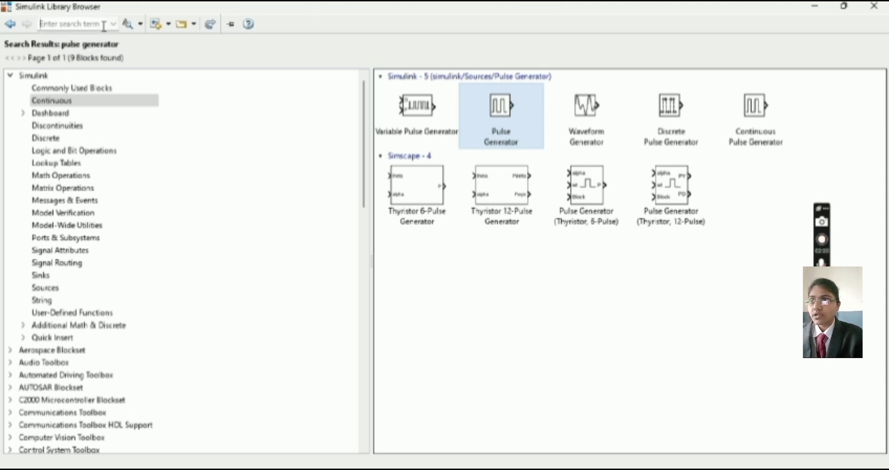
{"action": "type", "text": "Mosfet"}
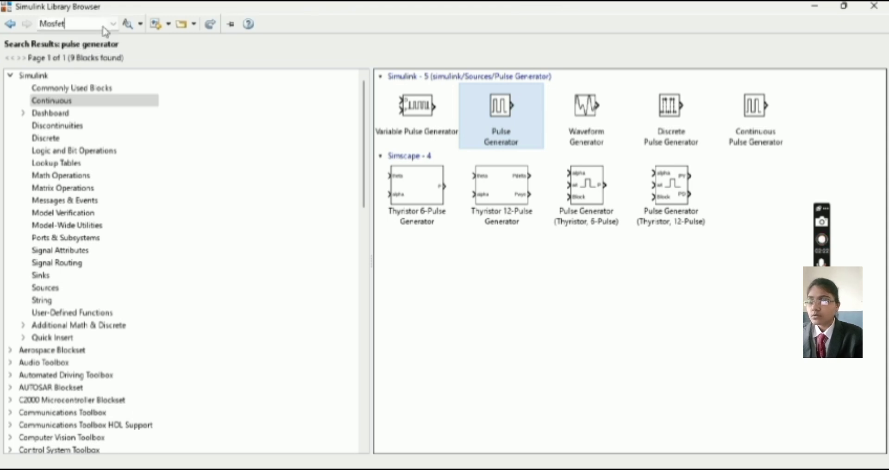
{"action": "key", "text": "Return"}
{"action": "scroll", "coordinate": [566, 348], "scroll_direction": "down", "scroll_amount": 1}
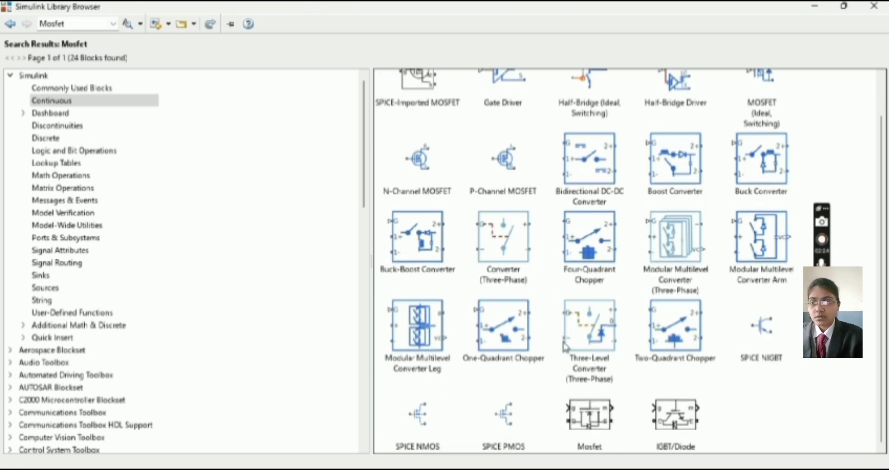
{"action": "right_click", "coordinate": [602, 425]}
{"action": "left_click", "coordinate": [642, 438]}
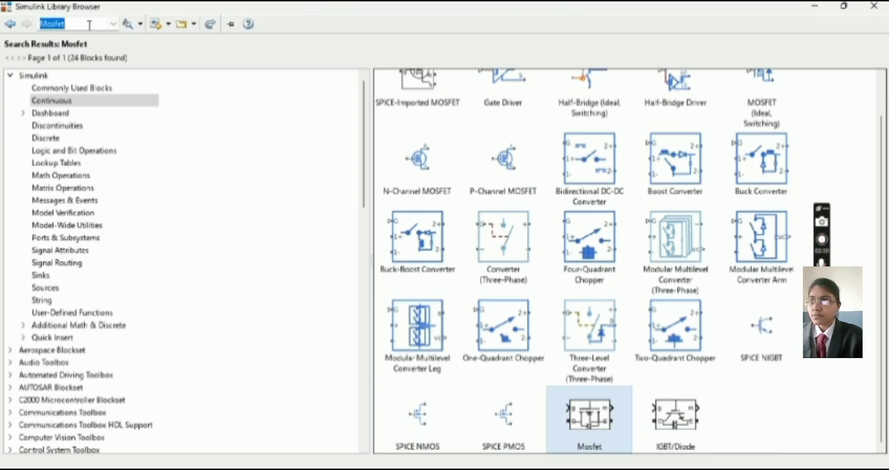
Search the library for Diode and pick the Diode block from the Power Electronics library
{"action": "key", "text": "BackSpace"}
{"action": "type", "text": "Diode"}
{"action": "key", "text": "Return"}
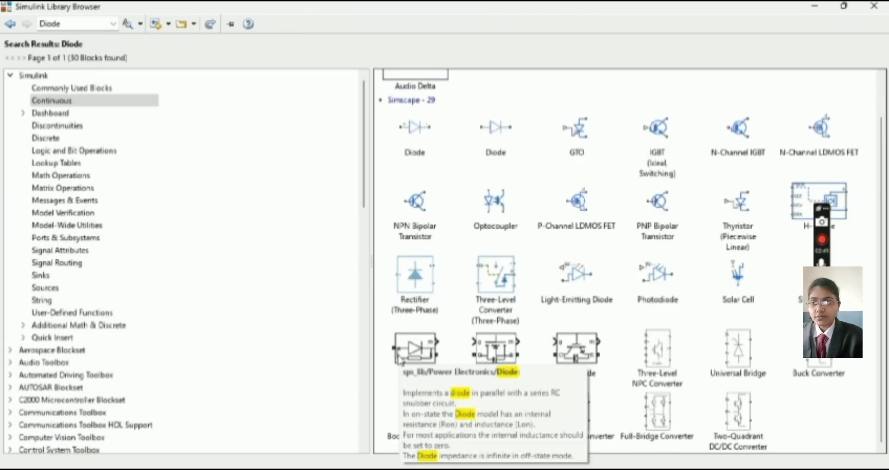
{"action": "left_click", "coordinate": [401, 361]}
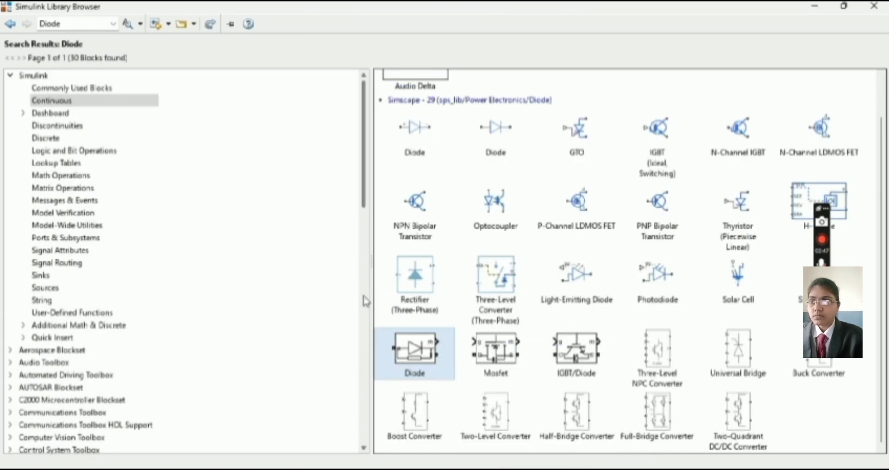
Search the library for Goto and add the Simulink From and Goto signal routing blocks to the untitled model
{"action": "left_click", "coordinate": [69, 22]}
{"action": "key", "text": "BackSpace"}
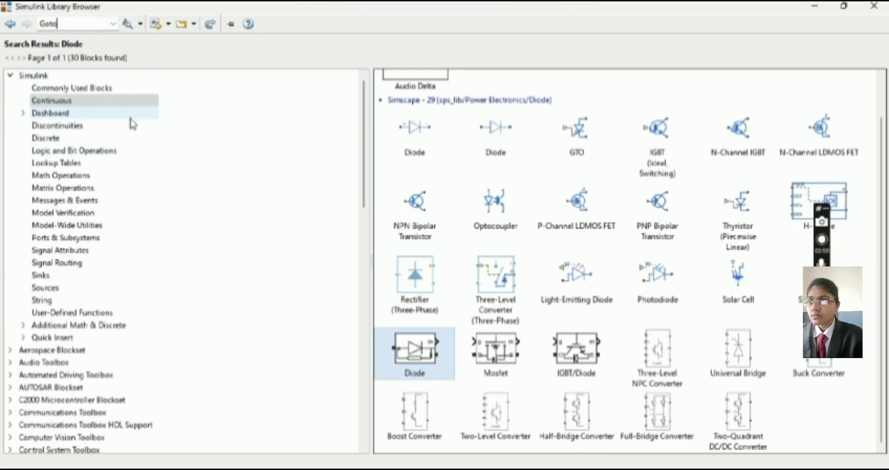
{"action": "key", "text": "Return"}
{"action": "right_click", "coordinate": [408, 111]}
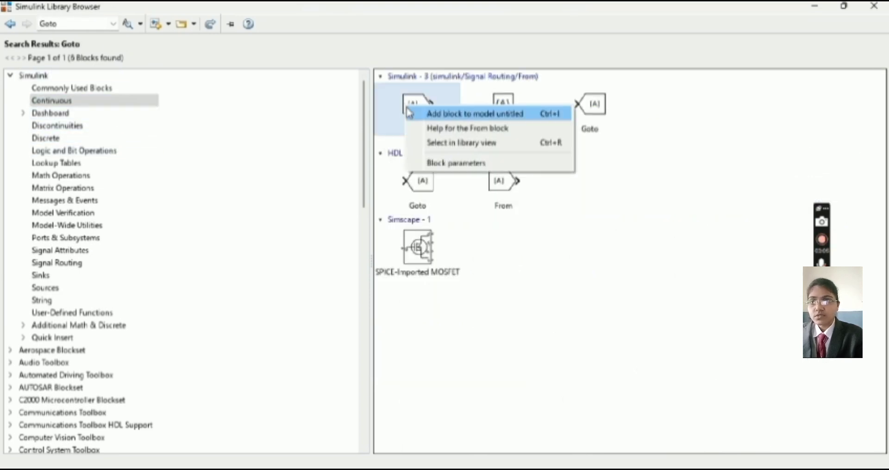
{"action": "right_click", "coordinate": [599, 110]}
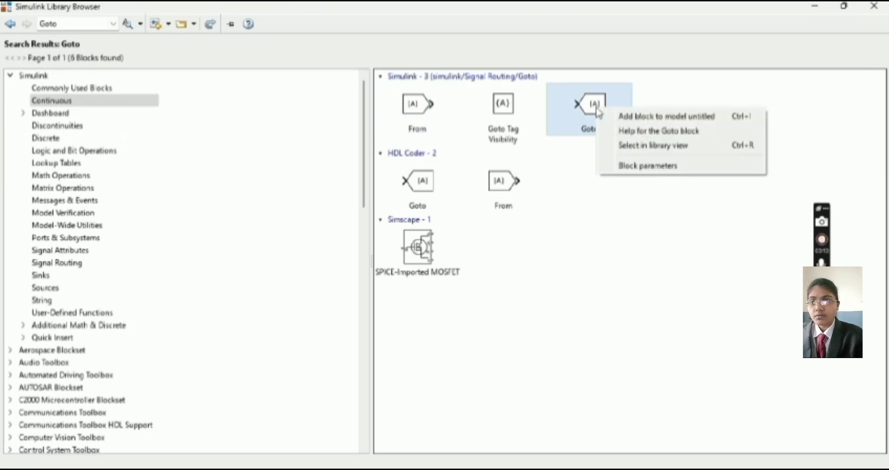
{"action": "left_click", "coordinate": [624, 117]}
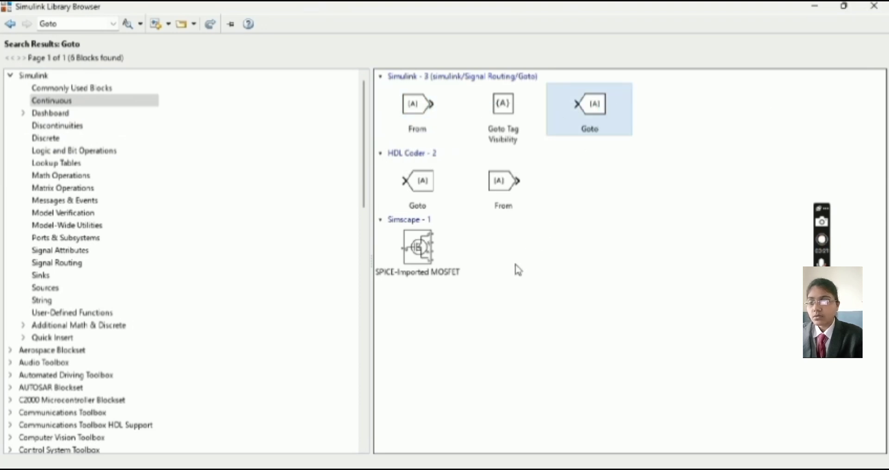
Search the library for scope and pick the Scope block from Commonly Used Blocks
{"action": "double_click", "coordinate": [76, 24]}
{"action": "type", "text": "scope"}
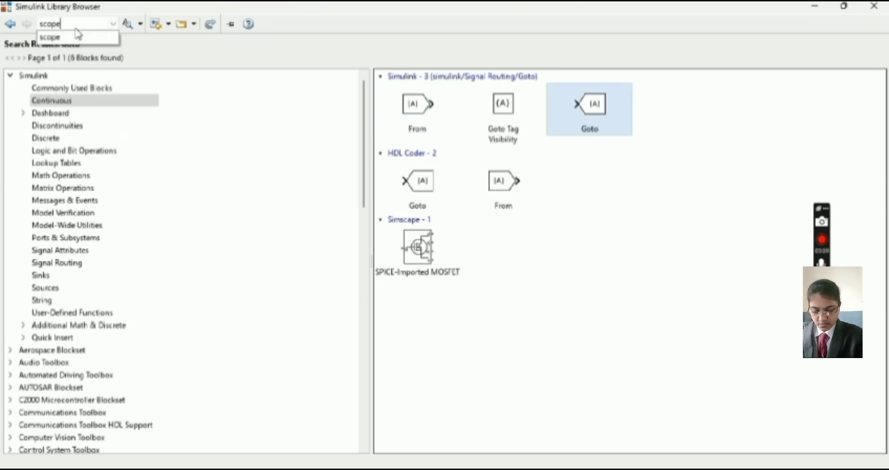
{"action": "key", "text": "Return"}
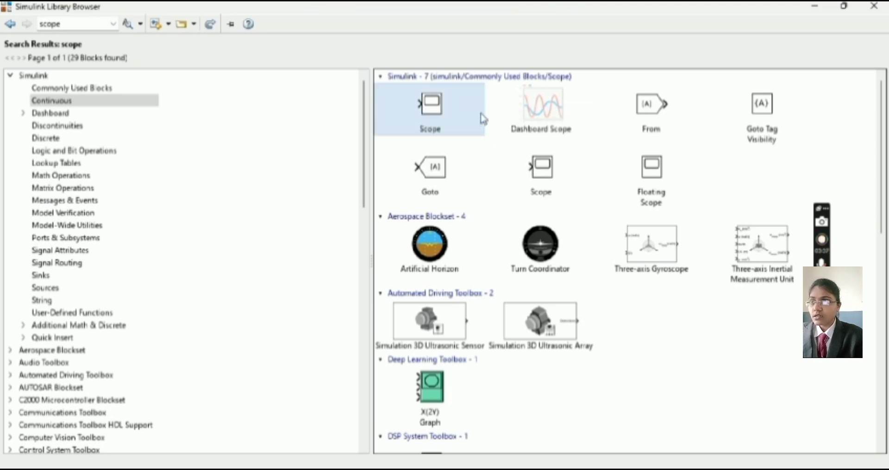
Search the library for Display and add the Simulink Display block to the untitled model
{"action": "double_click", "coordinate": [65, 23]}
{"action": "type", "text": "Disply"}
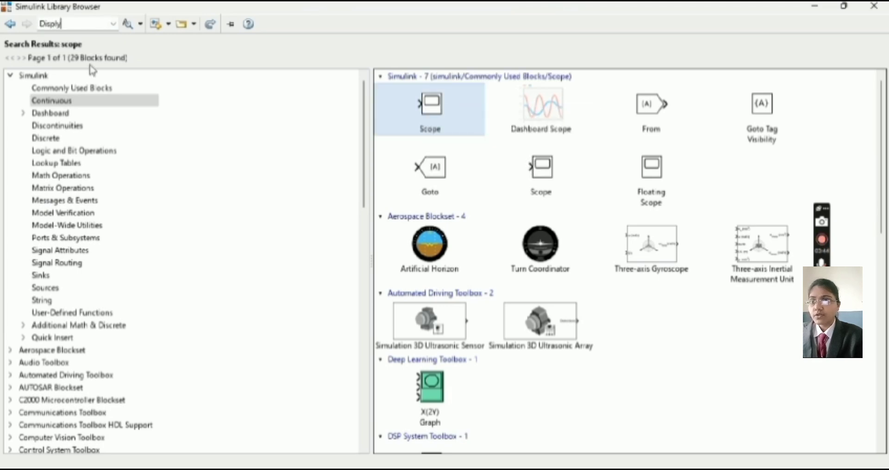
{"action": "key", "text": "Return"}
{"action": "double_click", "coordinate": [68, 23]}
{"action": "type", "text": "Display"}
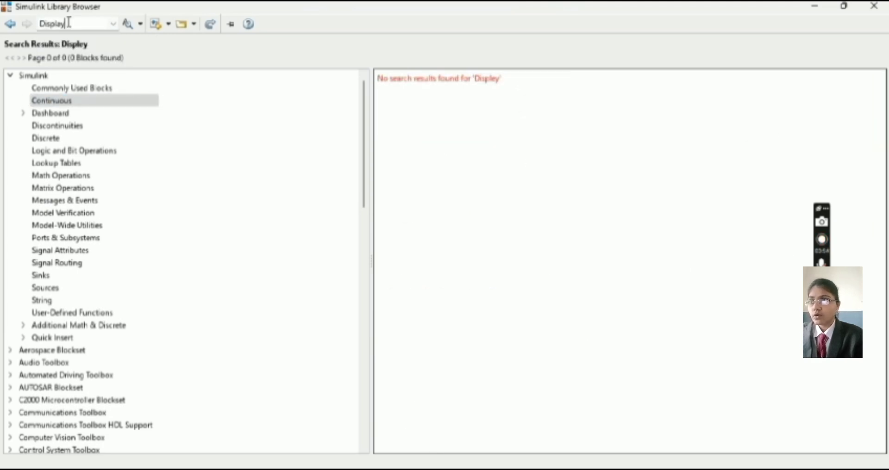
{"action": "key", "text": "Return"}
{"action": "scroll", "coordinate": [573, 237], "scroll_direction": "down", "scroll_amount": 15}
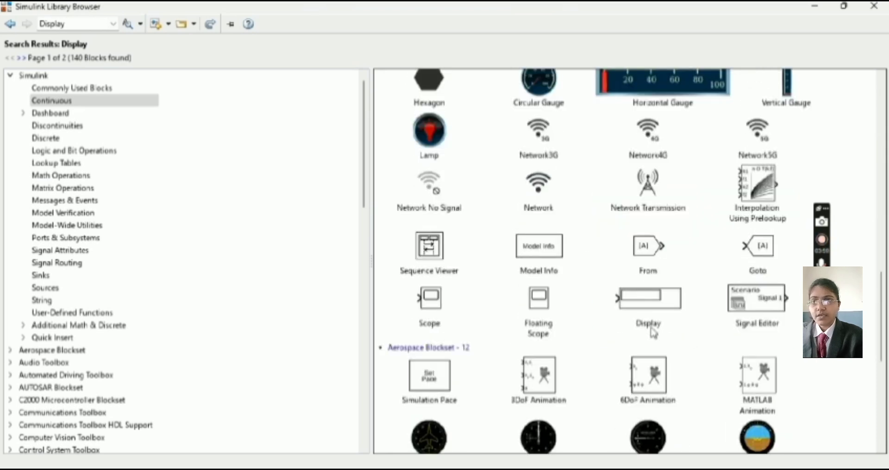
{"action": "right_click", "coordinate": [652, 306]}
{"action": "left_click", "coordinate": [706, 312]}
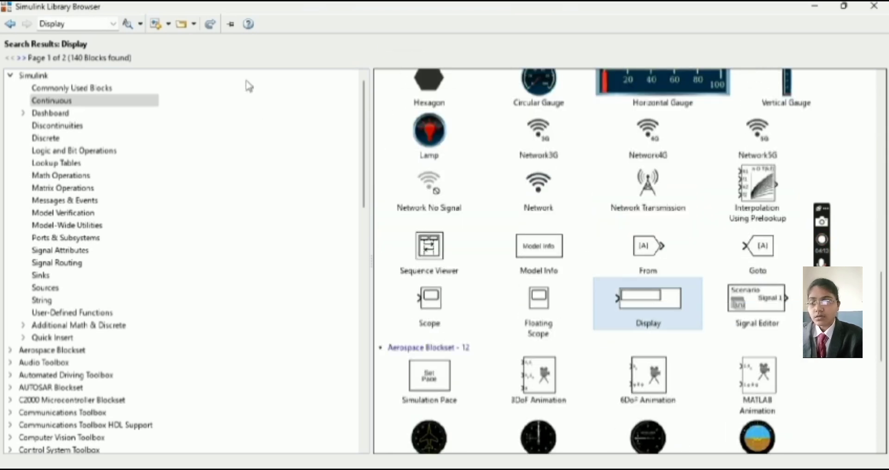
Switch to the untitled model and spread the stacked blocks across the canvas so that each one stands separately
{"action": "left_click", "coordinate": [820, 7]}
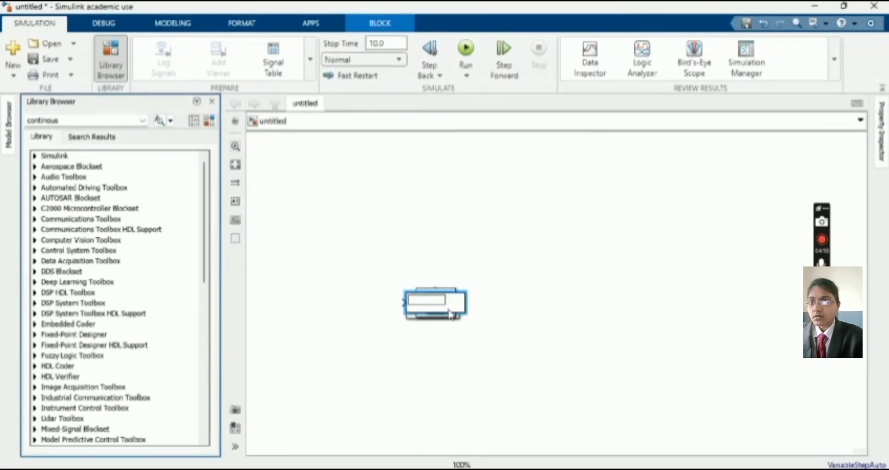
{"action": "left_click_drag", "start_coordinate": [433, 302], "coordinate": [618, 353]}
{"action": "left_click_drag", "start_coordinate": [433, 303], "coordinate": [607, 401]}
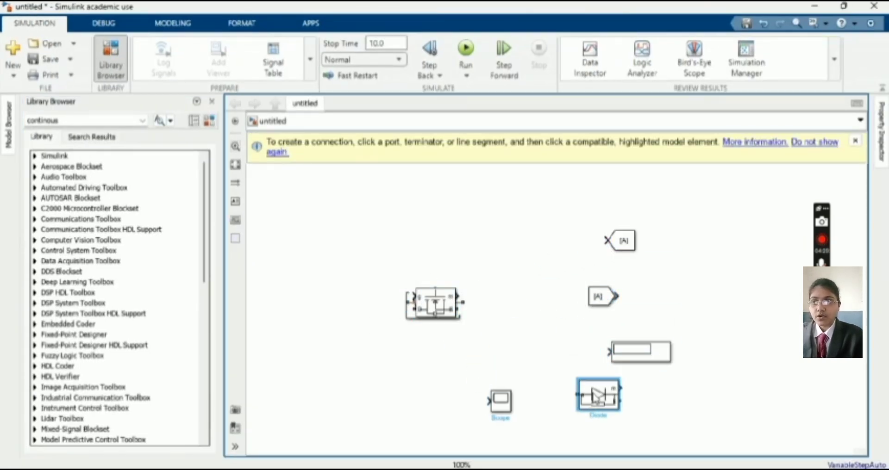
{"action": "left_click_drag", "start_coordinate": [433, 304], "coordinate": [351, 308]}
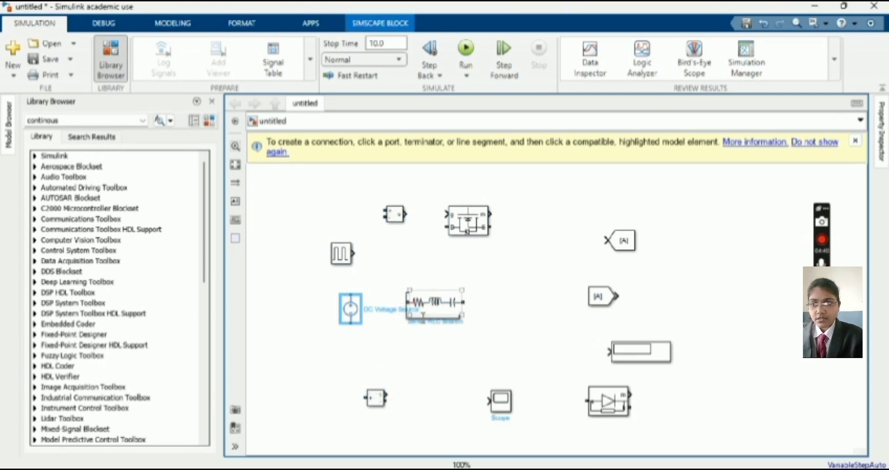
{"action": "left_click_drag", "start_coordinate": [423, 318], "coordinate": [411, 367]}
{"action": "left_click_drag", "start_coordinate": [412, 313], "coordinate": [401, 275]}
Cut the round DC Voltage Source block out of the model and switch back to the full library browser
{"action": "right_click", "coordinate": [340, 307]}
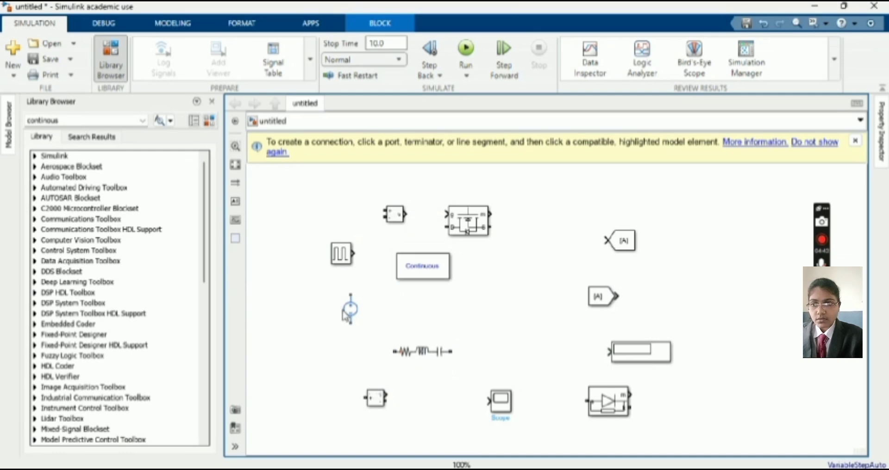
{"action": "left_click", "coordinate": [298, 308]}
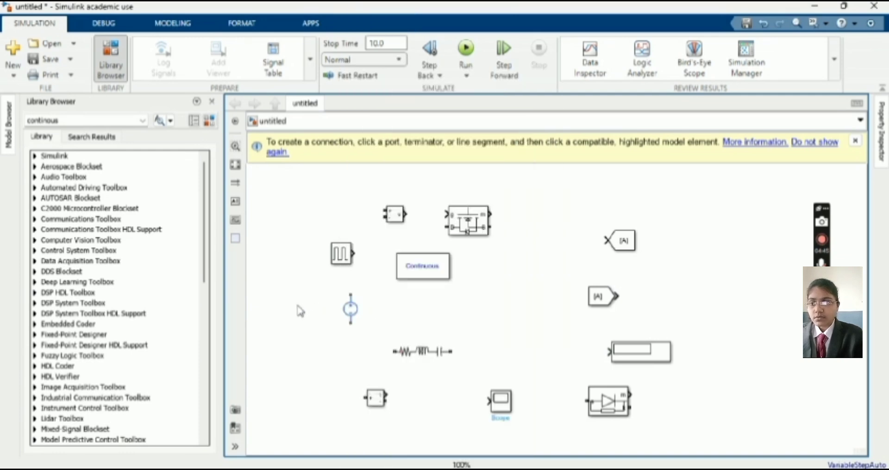
{"action": "left_click", "coordinate": [351, 311]}
{"action": "right_click", "coordinate": [357, 316]}
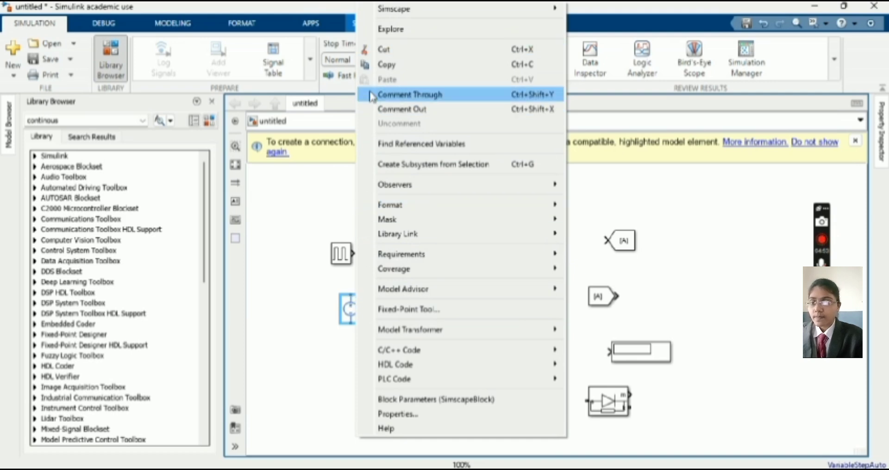
{"action": "left_click", "coordinate": [375, 52]}
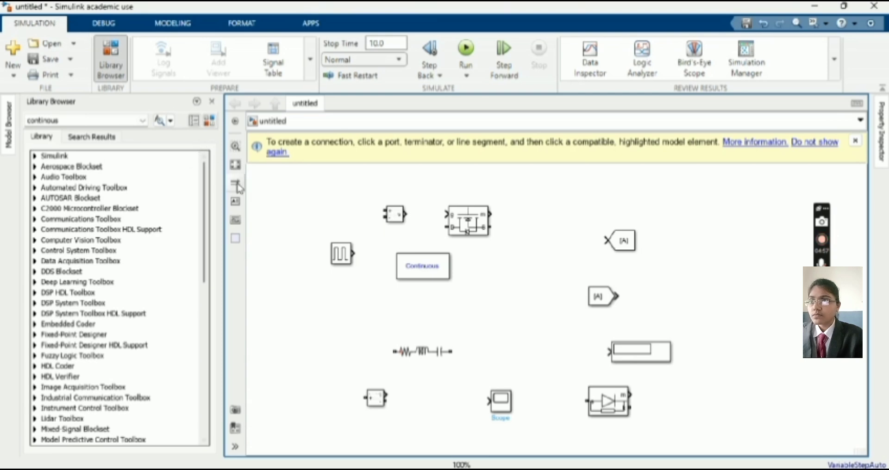
{"action": "mouse_move", "coordinate": [617, 469]}
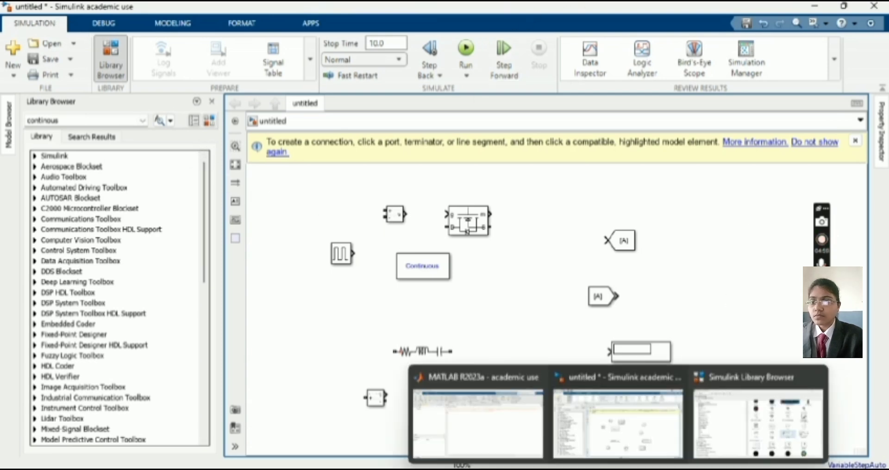
{"action": "left_click", "coordinate": [758, 417]}
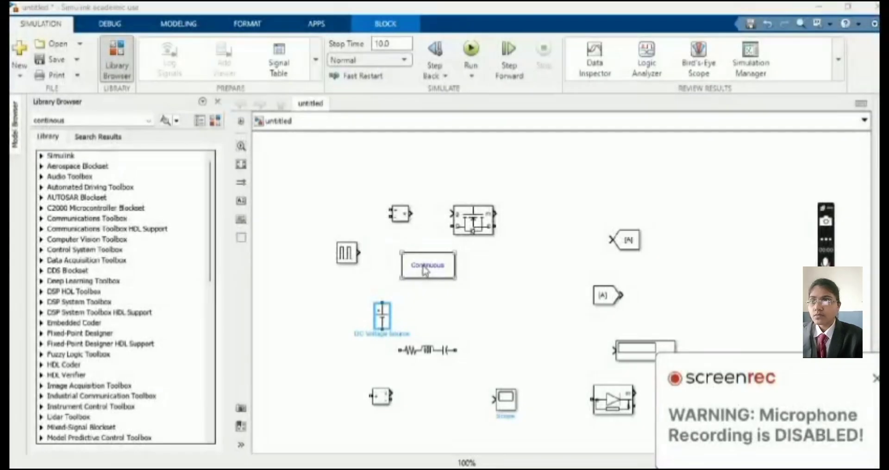
Rearrange the powergui, Mosfet, Voltage Measurement, Pulse Generator and DC Voltage Source blocks, with the Pulse Generator above and the source below the Mosfet
{"action": "left_click_drag", "start_coordinate": [425, 271], "coordinate": [502, 300]}
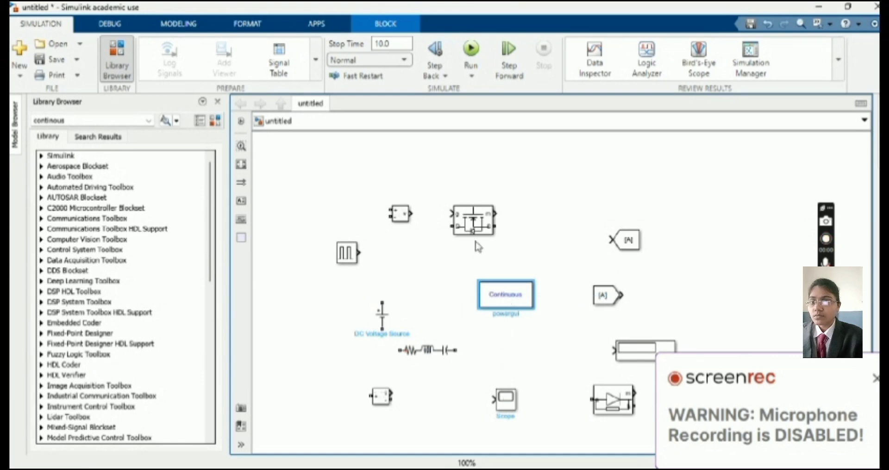
{"action": "left_click_drag", "start_coordinate": [474, 221], "coordinate": [477, 244]}
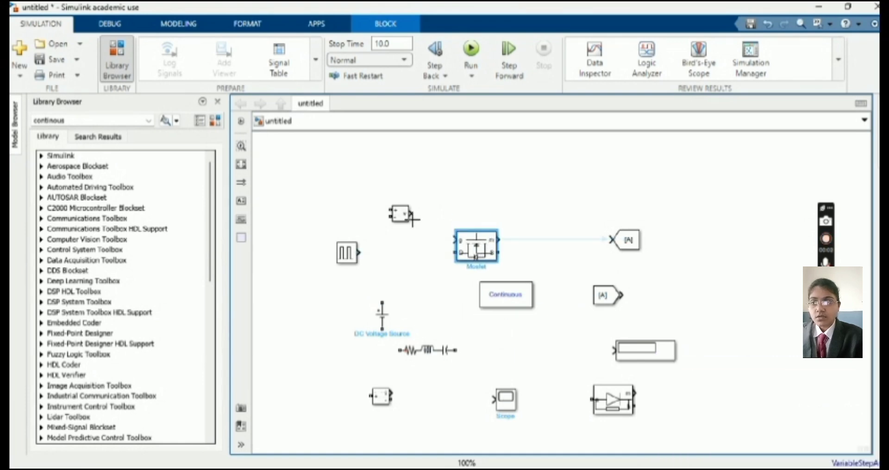
{"action": "left_click_drag", "start_coordinate": [403, 221], "coordinate": [352, 296]}
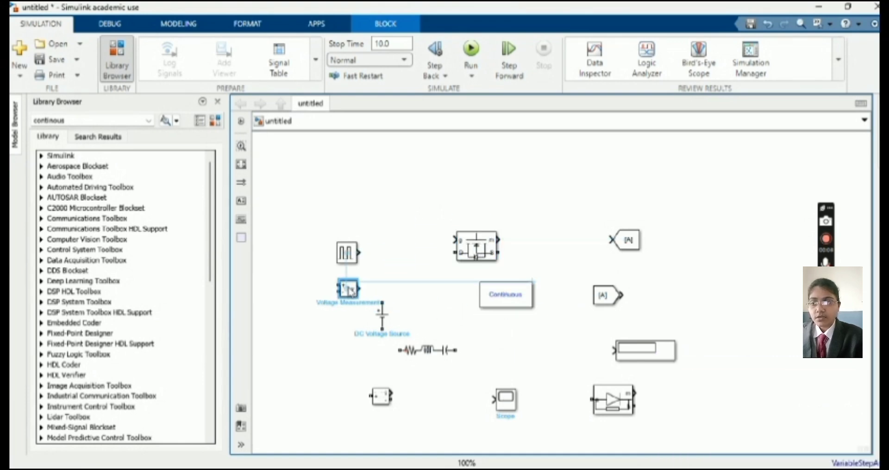
{"action": "left_click_drag", "start_coordinate": [350, 259], "coordinate": [407, 200]}
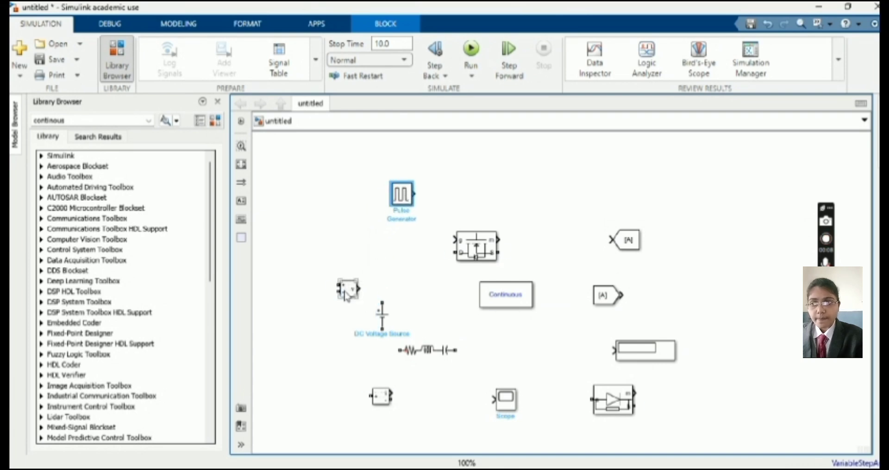
{"action": "left_click_drag", "start_coordinate": [336, 283], "coordinate": [367, 282]}
{"action": "left_click_drag", "start_coordinate": [377, 329], "coordinate": [418, 310]}
Copy the Series RLC Branch block and paste two copies into the model
{"action": "left_click", "coordinate": [427, 348]}
{"action": "right_click", "coordinate": [427, 348]}
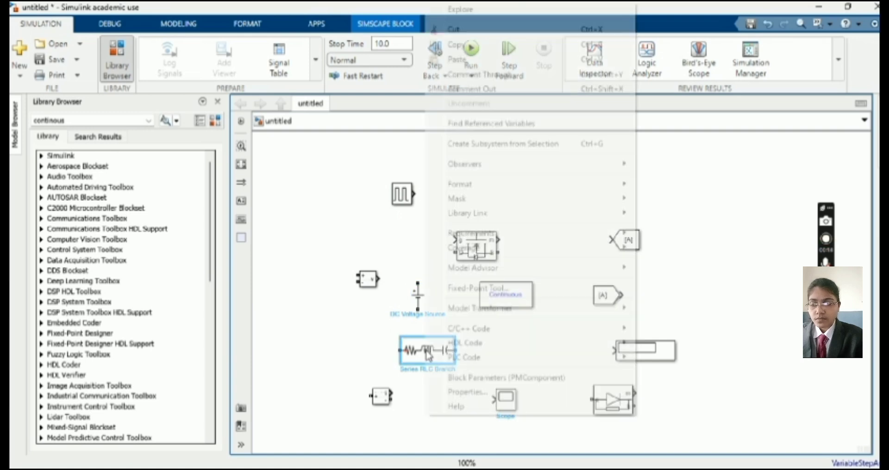
{"action": "left_click", "coordinate": [471, 46]}
{"action": "right_click", "coordinate": [520, 176]}
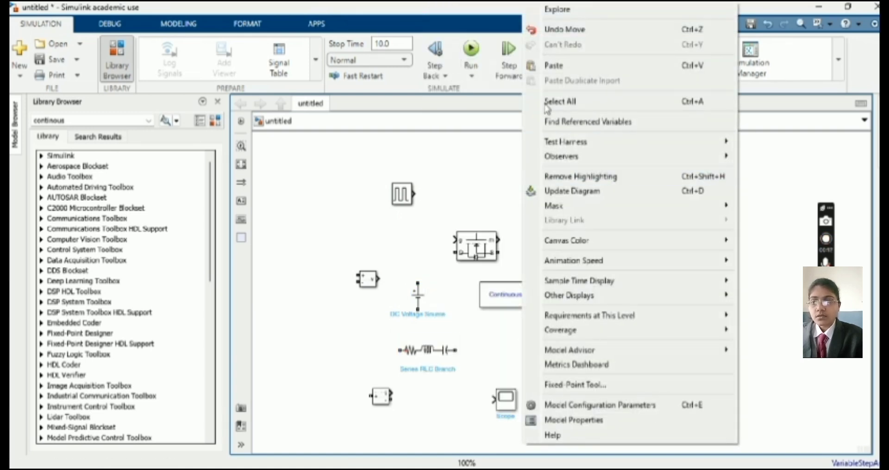
{"action": "left_click", "coordinate": [555, 65]}
{"action": "right_click", "coordinate": [607, 205]}
{"action": "left_click", "coordinate": [648, 66]}
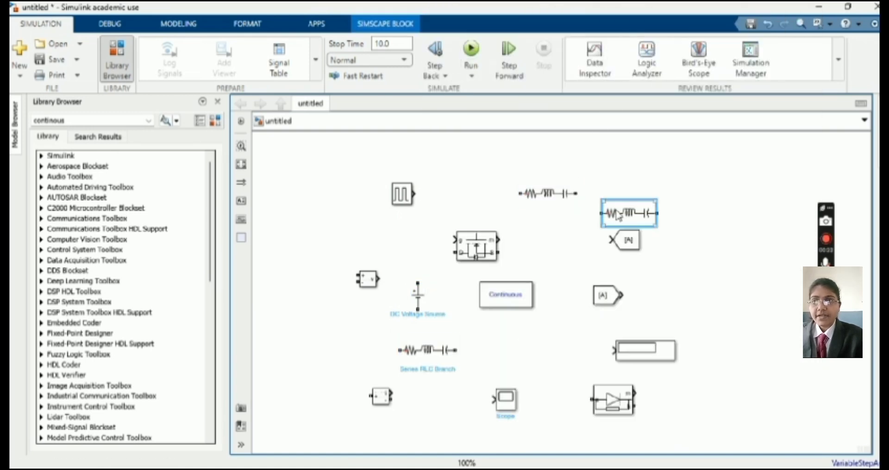
Clear space around the Mosfet by moving the RLC copies and From block to its right, powergui above it and Goto far left
{"action": "left_click_drag", "start_coordinate": [481, 250], "coordinate": [485, 237]}
{"action": "left_click", "coordinate": [703, 193]}
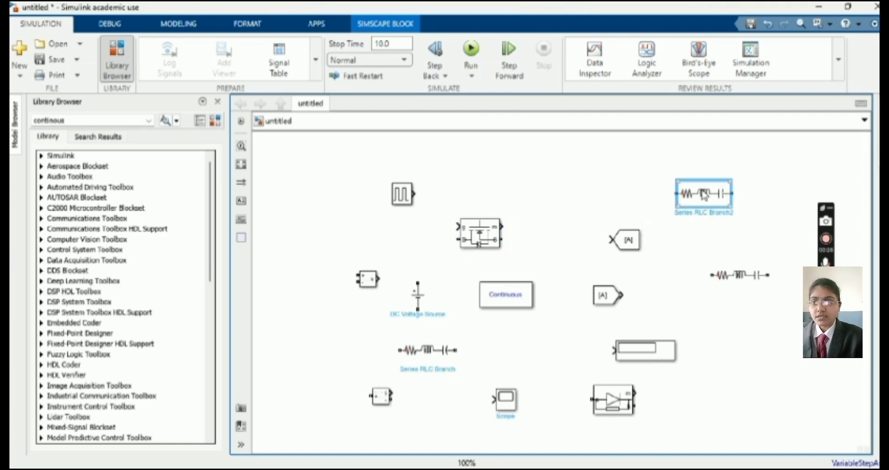
{"action": "right_click", "coordinate": [703, 194]}
{"action": "left_click", "coordinate": [659, 283]}
{"action": "left_click_drag", "start_coordinate": [505, 294], "coordinate": [532, 176]}
{"action": "left_click_drag", "start_coordinate": [603, 299], "coordinate": [663, 269]}
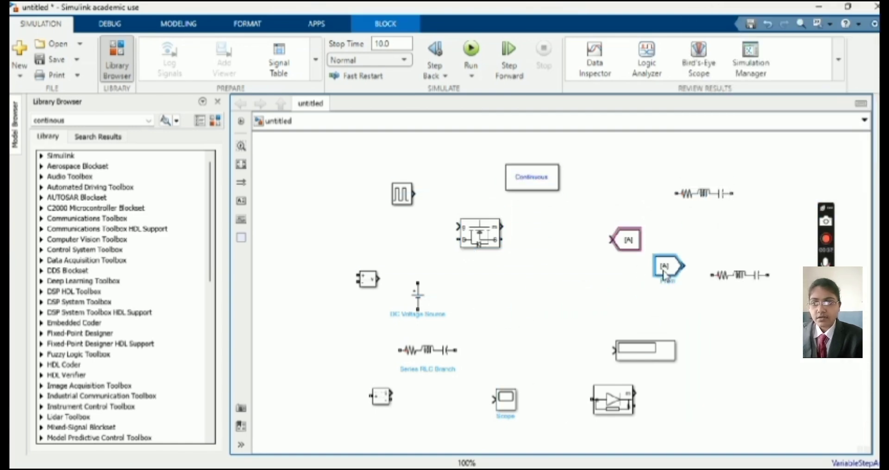
{"action": "left_click_drag", "start_coordinate": [618, 243], "coordinate": [294, 322]}
Place the original Series RLC Branch beside the Mosfet, its two copies lower to the right, and the From block above them
{"action": "left_click_drag", "start_coordinate": [401, 340], "coordinate": [557, 228]}
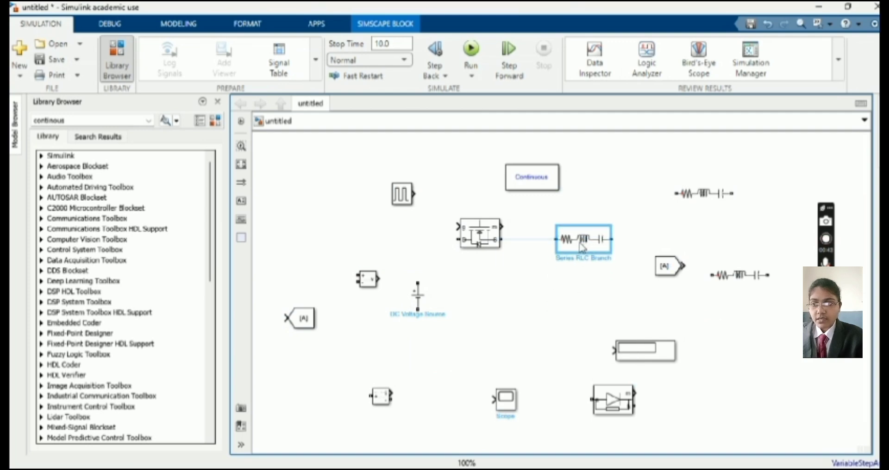
{"action": "left_click_drag", "start_coordinate": [666, 268], "coordinate": [707, 172]}
{"action": "left_click_drag", "start_coordinate": [705, 204], "coordinate": [638, 314]}
{"action": "left_click_drag", "start_coordinate": [741, 275], "coordinate": [717, 309]}
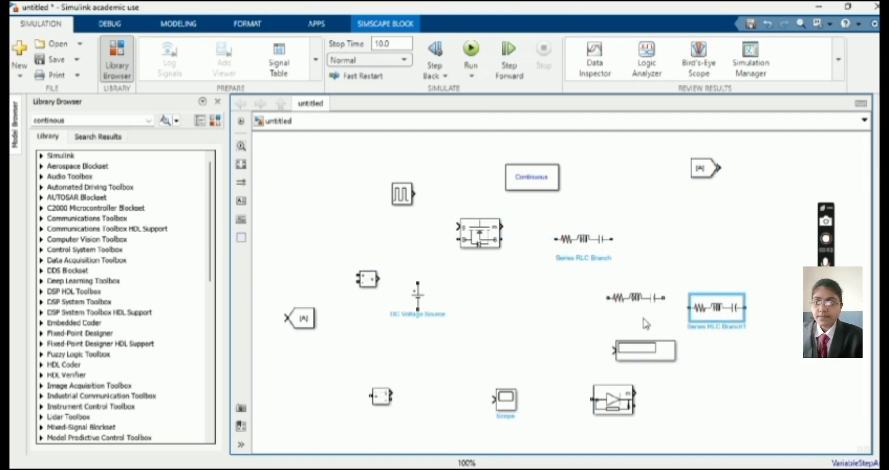
Move the Scope and Display to the output side, the Diode below the Mosfet, and the Current Measurement block above the RLC copies
{"action": "right_click", "coordinate": [496, 417]}
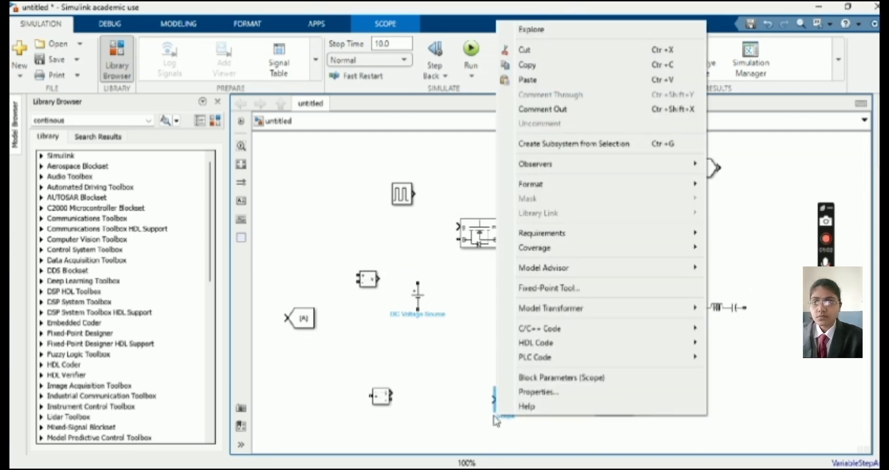
{"action": "left_click", "coordinate": [585, 325]}
{"action": "left_click_drag", "start_coordinate": [635, 353], "coordinate": [791, 224]}
{"action": "left_click_drag", "start_coordinate": [501, 402], "coordinate": [805, 299]}
{"action": "left_click_drag", "start_coordinate": [782, 200], "coordinate": [726, 361]}
{"action": "left_click", "coordinate": [719, 342]}
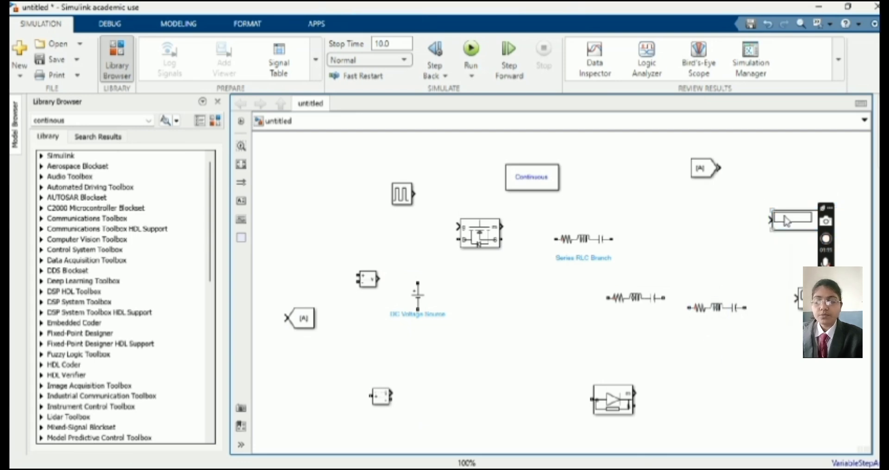
{"action": "left_click_drag", "start_coordinate": [787, 221], "coordinate": [727, 369]}
{"action": "left_click_drag", "start_coordinate": [607, 415], "coordinate": [487, 321]}
{"action": "left_click_drag", "start_coordinate": [381, 397], "coordinate": [692, 278]}
Rotate the Goto block by 180 degrees and place it just left of the Voltage Measurement block
{"action": "right_click", "coordinate": [309, 323]}
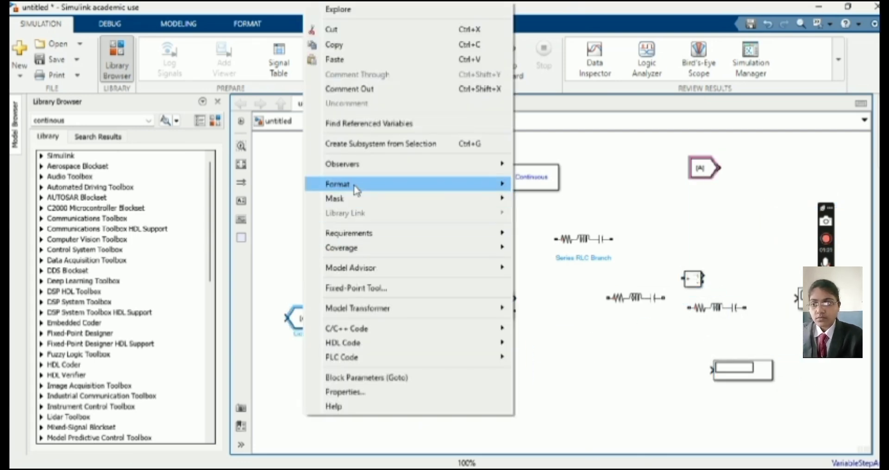
{"action": "mouse_move", "coordinate": [512, 183]}
{"action": "left_click", "coordinate": [602, 278]}
{"action": "right_click", "coordinate": [298, 319]}
{"action": "mouse_move", "coordinate": [371, 190]}
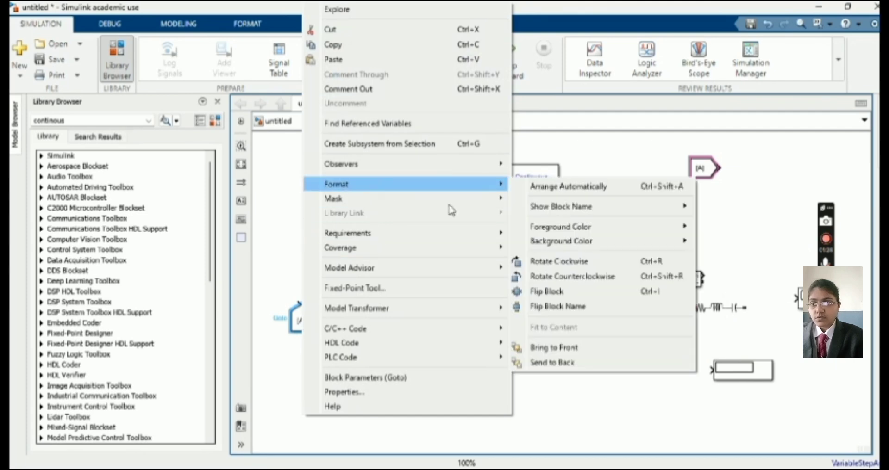
{"action": "left_click", "coordinate": [578, 258]}
{"action": "left_click_drag", "start_coordinate": [296, 321], "coordinate": [314, 287]}
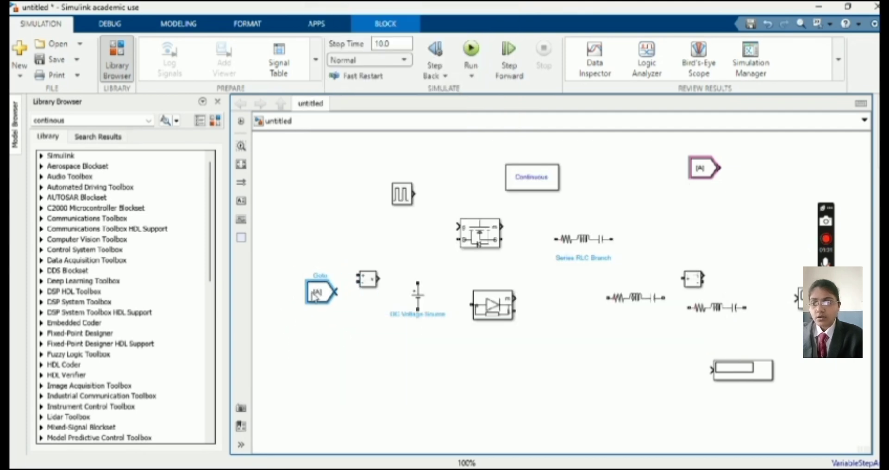
Rotate the Voltage Measurement block counterclockwise twice and line it up with the Goto block
{"action": "right_click", "coordinate": [377, 284]}
{"action": "mouse_move", "coordinate": [532, 227]}
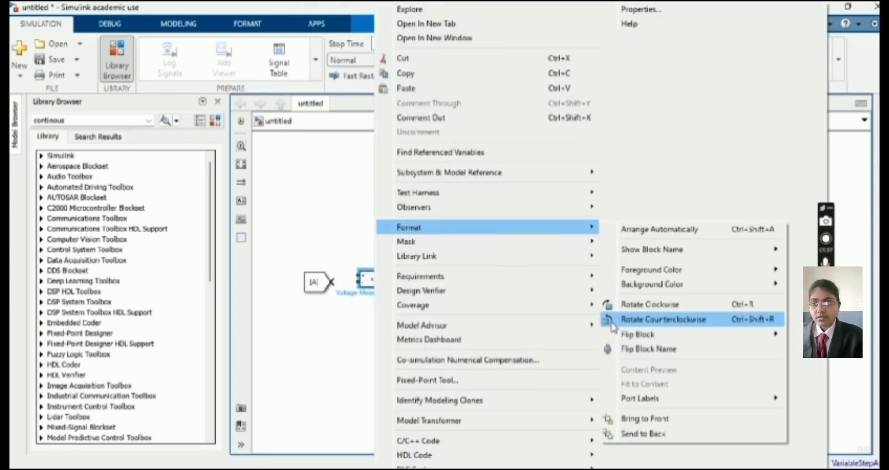
{"action": "left_click", "coordinate": [648, 323]}
{"action": "right_click", "coordinate": [365, 283]}
{"action": "left_click", "coordinate": [654, 323]}
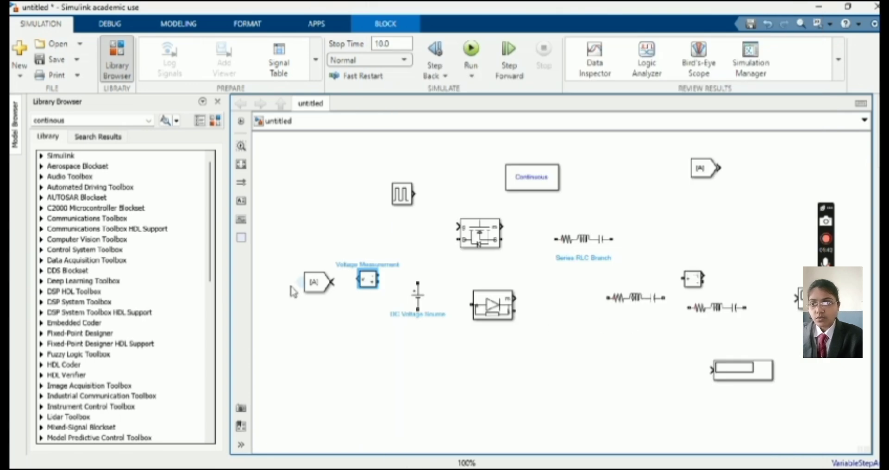
{"action": "left_click", "coordinate": [311, 281]}
{"action": "left_click_drag", "start_coordinate": [315, 290], "coordinate": [317, 295]}
{"action": "left_click_drag", "start_coordinate": [368, 280], "coordinate": [368, 286]}
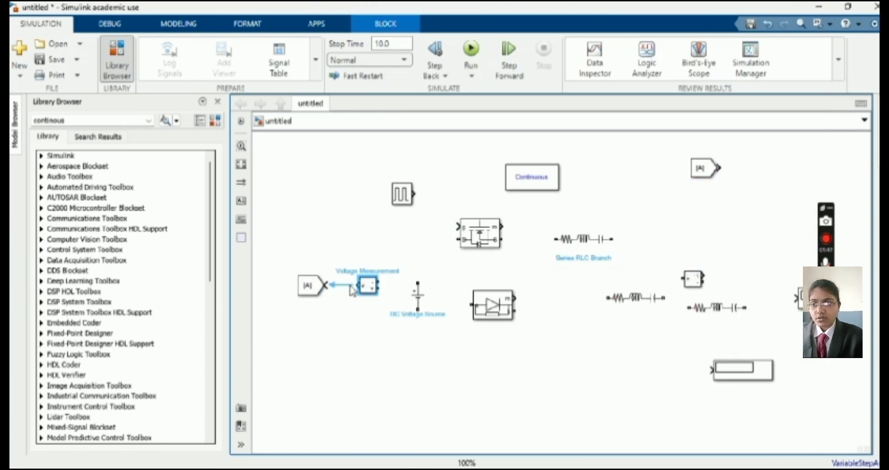
Wire the Pulse Generator to the Mosfet's g port, and the Voltage Measurement and DC Voltage Source positive terminals to its D port
{"action": "left_click_drag", "start_coordinate": [395, 199], "coordinate": [382, 199]}
{"action": "left_click_drag", "start_coordinate": [489, 235], "coordinate": [483, 224]}
{"action": "left_click_drag", "start_coordinate": [379, 282], "coordinate": [451, 230]}
{"action": "left_click_drag", "start_coordinate": [415, 253], "coordinate": [382, 244]}
{"action": "left_click_drag", "start_coordinate": [401, 194], "coordinate": [452, 216]}
{"action": "left_click_drag", "start_coordinate": [418, 296], "coordinate": [423, 229]}
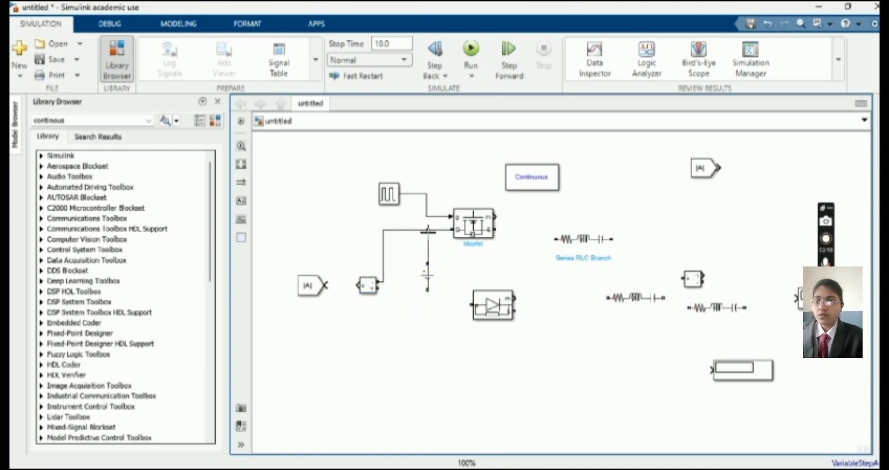
{"action": "left_click_drag", "start_coordinate": [379, 287], "coordinate": [381, 333]}
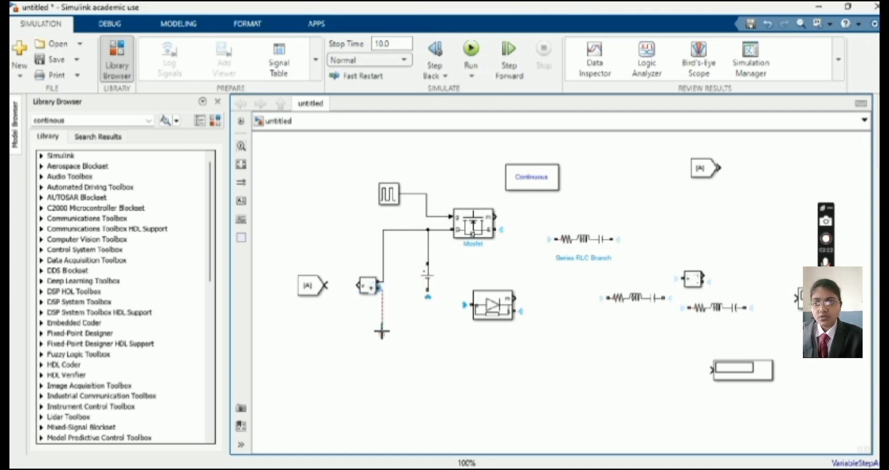
{"action": "right_click", "coordinate": [381, 333]}
{"action": "left_click", "coordinate": [410, 341]}
Rotate the Diode counterclockwise and place it below and to the right of the Mosfet
{"action": "right_click", "coordinate": [489, 311]}
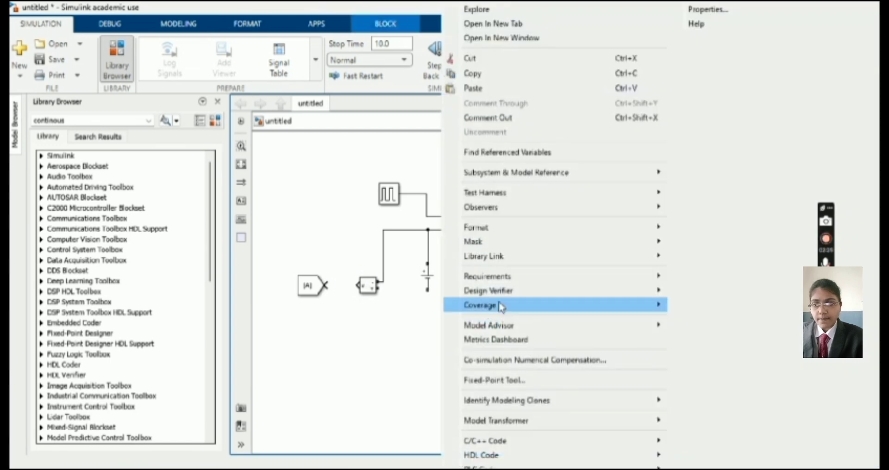
{"action": "mouse_move", "coordinate": [504, 234]}
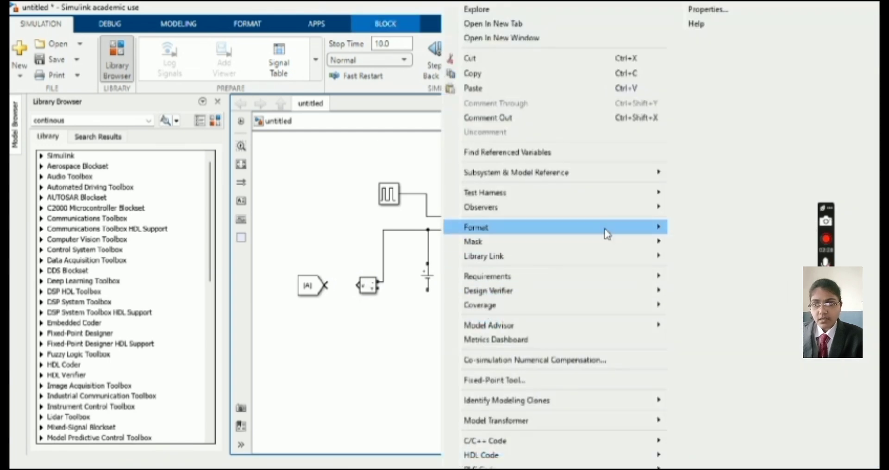
{"action": "left_click", "coordinate": [703, 319]}
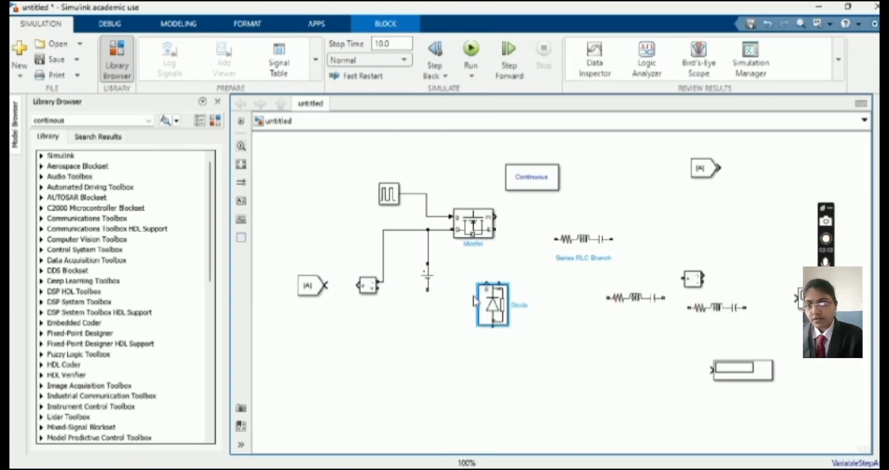
{"action": "mouse_move", "coordinate": [497, 313]}
{"action": "left_mouse_down"}
{"action": "mouse_move", "coordinate": [494, 293]}
{"action": "mouse_move", "coordinate": [536, 292]}
{"action": "left_mouse_up"}
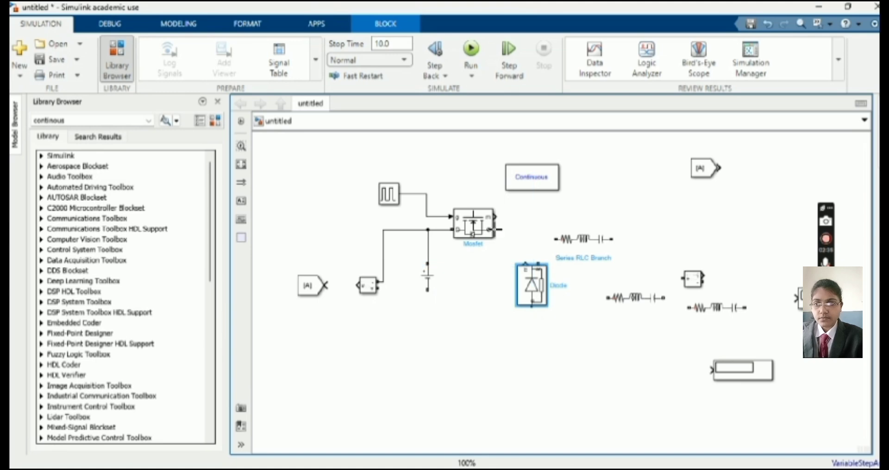
Wire the Mosfet's S port to the Diode's cathode and the DC Voltage Source's negative terminal to its anode, lowering the return line
{"action": "left_click_drag", "start_coordinate": [494, 230], "coordinate": [539, 263]}
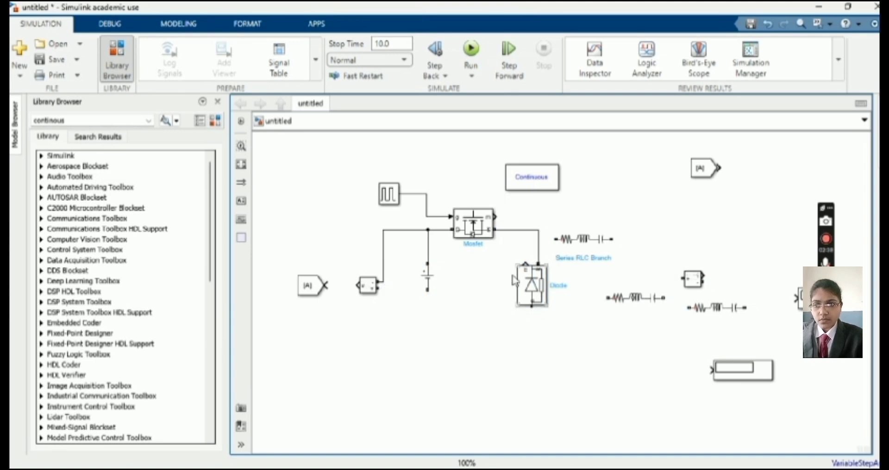
{"action": "mouse_move", "coordinate": [428, 290]}
{"action": "left_mouse_down"}
{"action": "mouse_move", "coordinate": [431, 363]}
{"action": "mouse_move", "coordinate": [518, 354]}
{"action": "mouse_move", "coordinate": [528, 315]}
{"action": "left_mouse_up"}
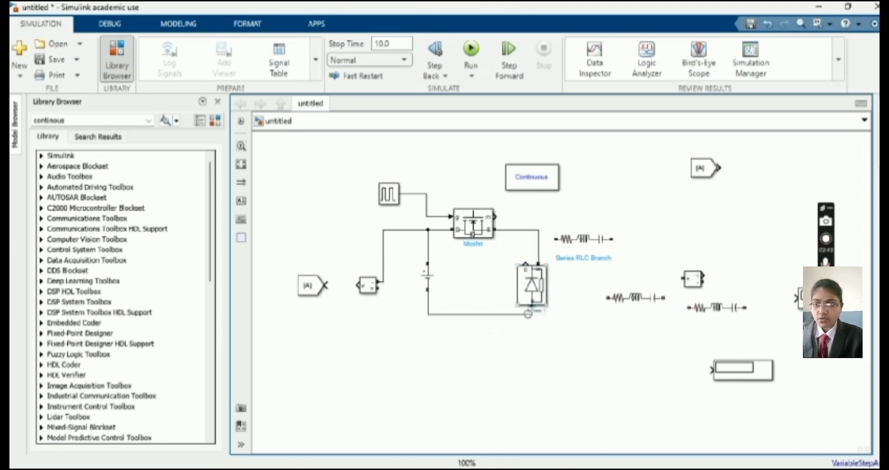
{"action": "left_click", "coordinate": [501, 314]}
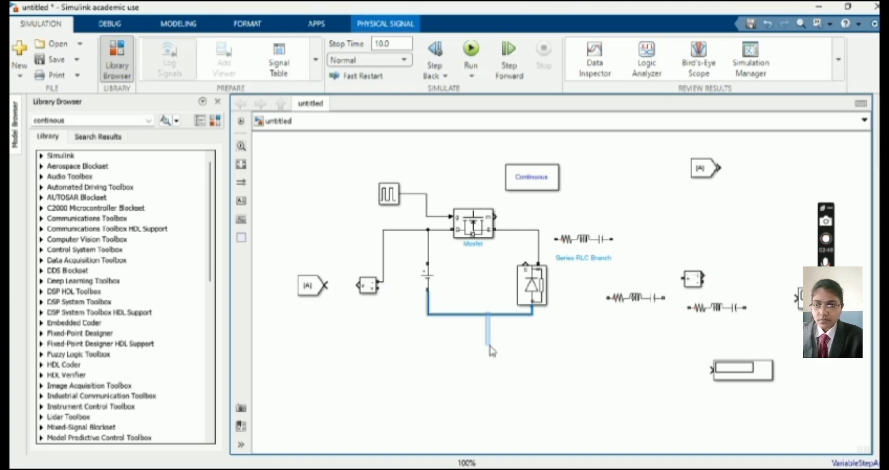
{"action": "left_click_drag", "start_coordinate": [471, 316], "coordinate": [459, 368]}
Wire the Voltage Measurement block's negative terminal to the return line and straighten the wire directly below the block
{"action": "left_click_drag", "start_coordinate": [378, 291], "coordinate": [427, 360]}
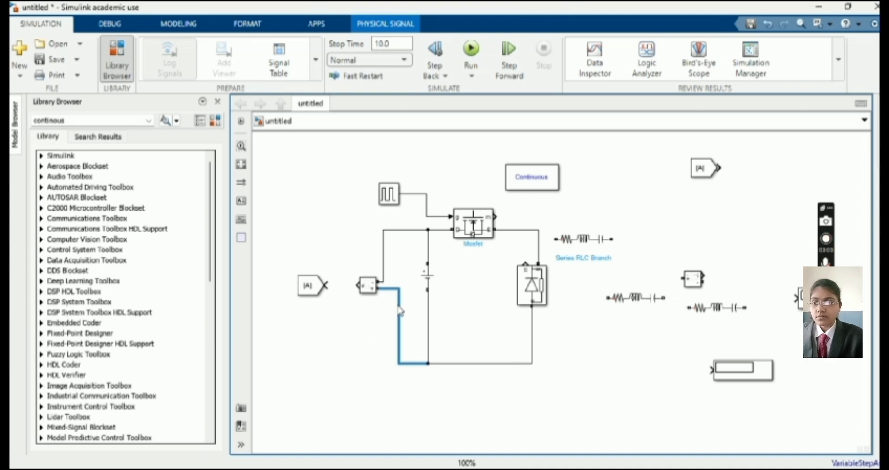
{"action": "left_click_drag", "start_coordinate": [400, 311], "coordinate": [382, 315]}
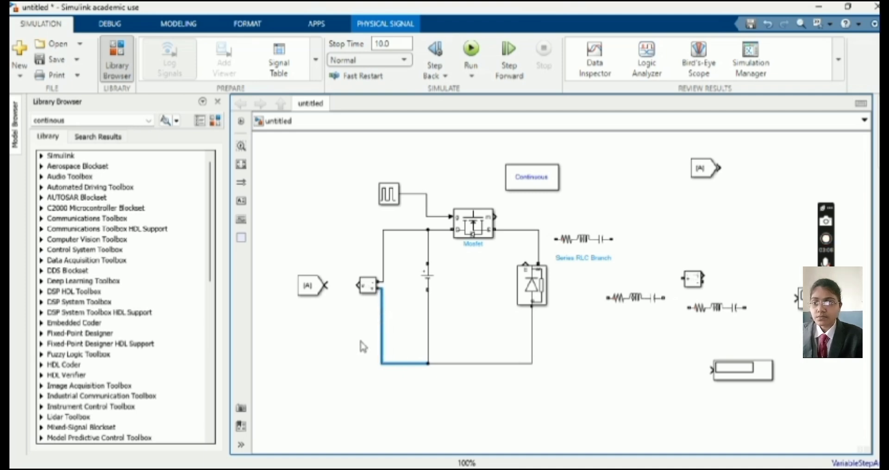
{"action": "left_click", "coordinate": [362, 347]}
Set the branch type of the Series RLC Branch beside the Mosfet to L
{"action": "left_click", "coordinate": [574, 244]}
{"action": "right_click", "coordinate": [573, 244]}
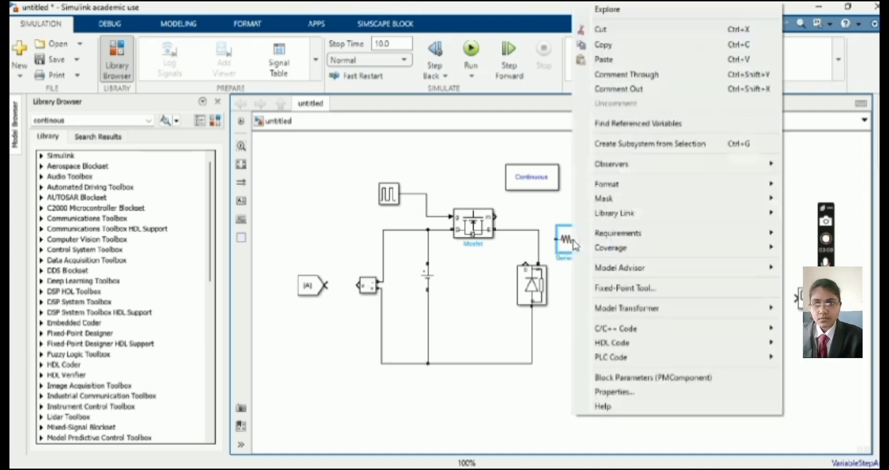
{"action": "key", "text": "Escape"}
{"action": "double_click", "coordinate": [575, 244]}
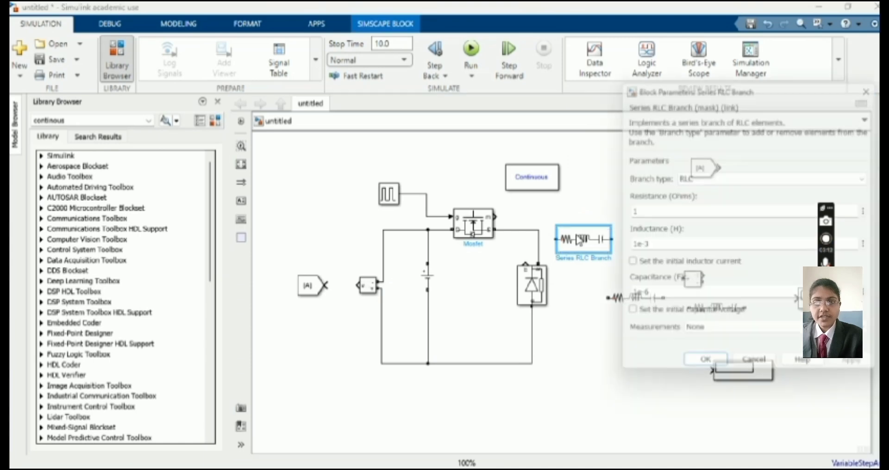
{"action": "left_click", "coordinate": [703, 176]}
{"action": "left_click", "coordinate": [714, 211]}
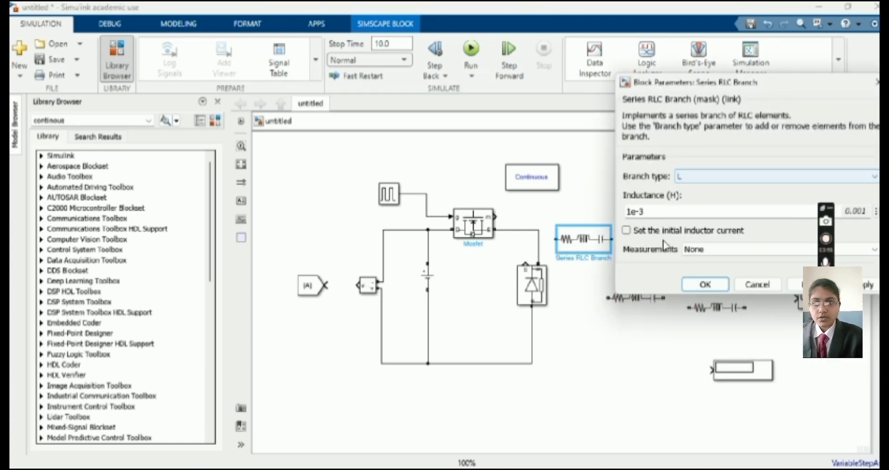
{"action": "left_click", "coordinate": [869, 287]}
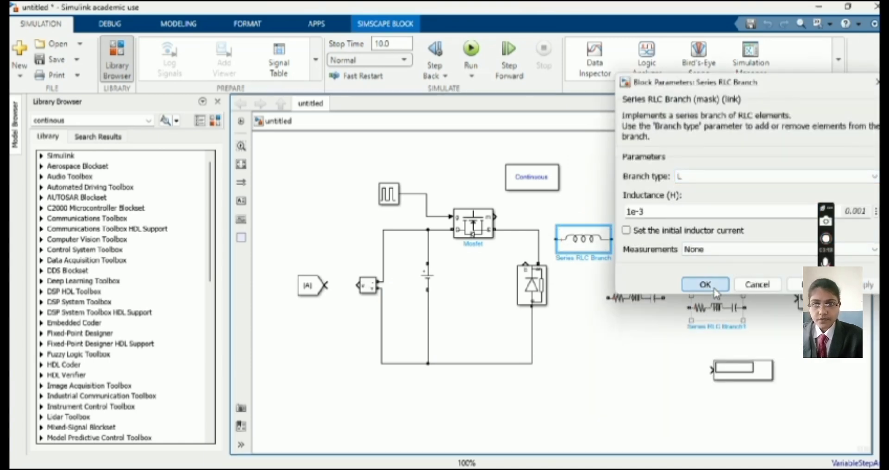
{"action": "left_click", "coordinate": [704, 284]}
Set the branch type of Series RLC Branch2 to C
{"action": "left_click", "coordinate": [643, 301]}
{"action": "double_click", "coordinate": [642, 301]}
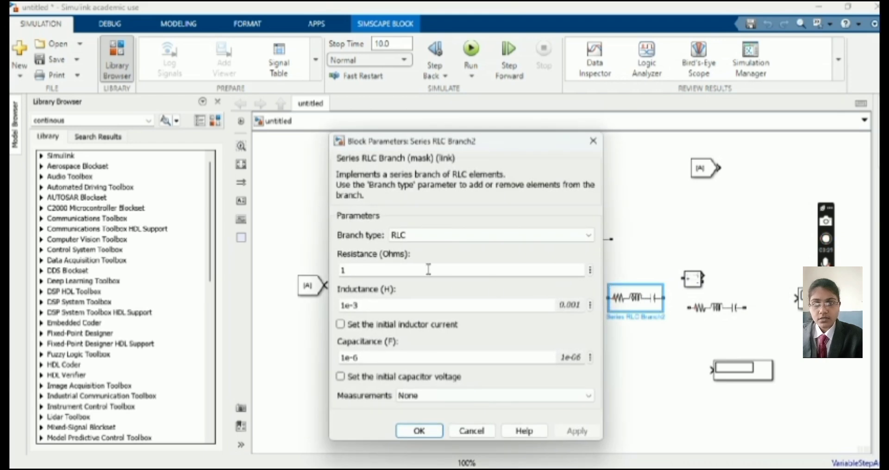
{"action": "left_click", "coordinate": [419, 235]}
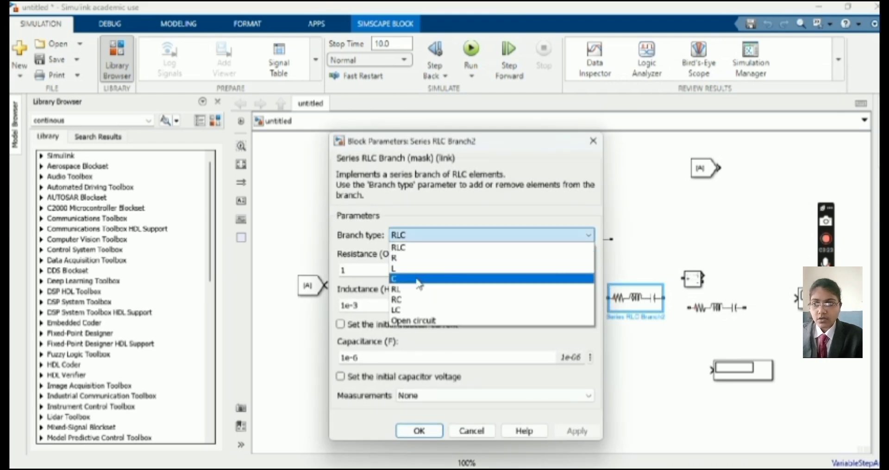
{"action": "left_click", "coordinate": [417, 279]}
{"action": "left_click", "coordinate": [576, 343]}
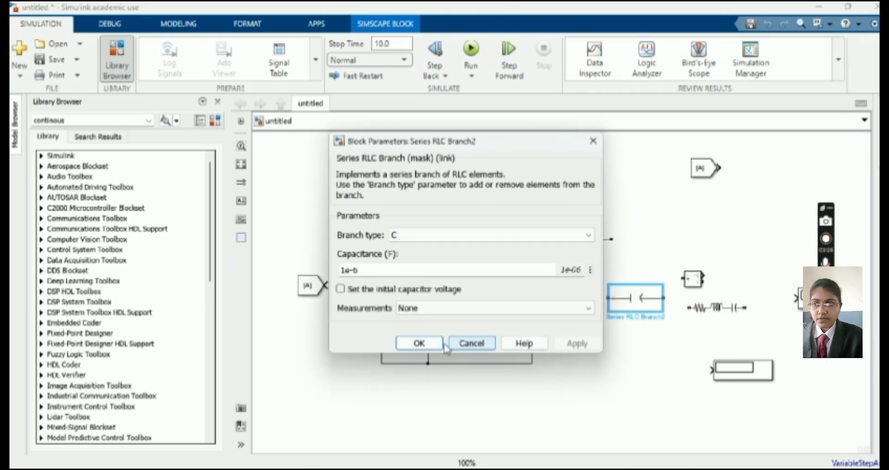
{"action": "left_click", "coordinate": [419, 343]}
Set the branch type of Series RLC Branch1 to R
{"action": "double_click", "coordinate": [714, 317]}
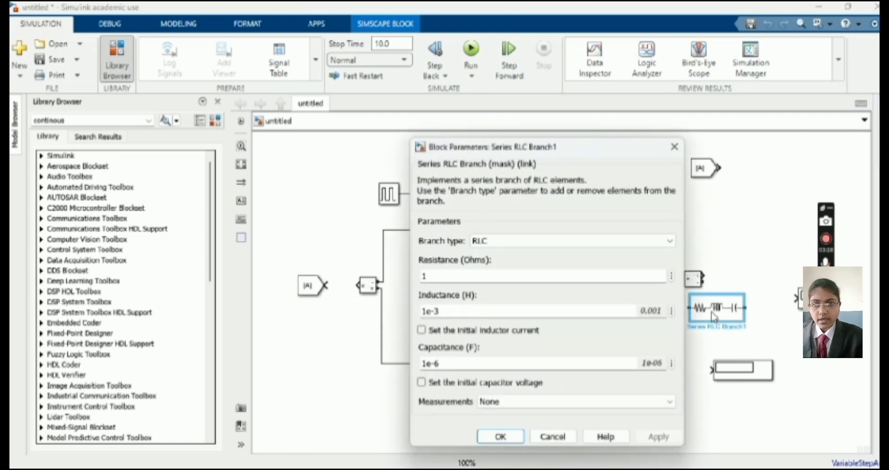
{"action": "left_click", "coordinate": [524, 243]}
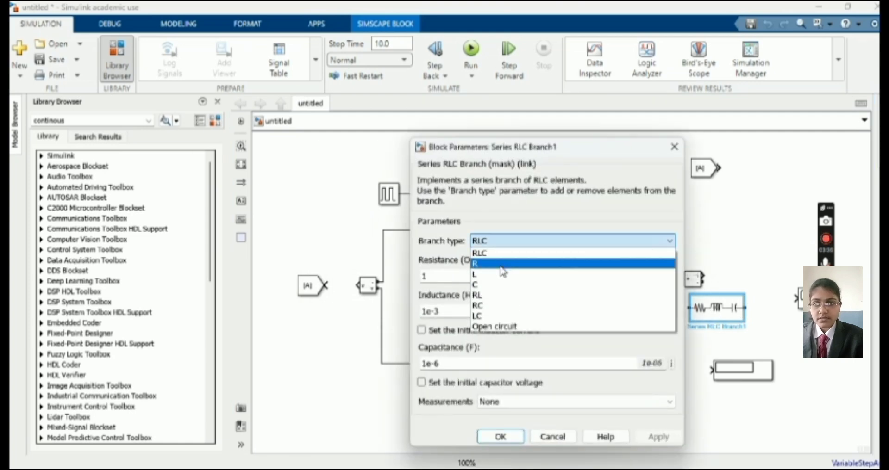
{"action": "left_click", "coordinate": [669, 262]}
{"action": "left_click", "coordinate": [658, 332]}
{"action": "left_click", "coordinate": [501, 332]}
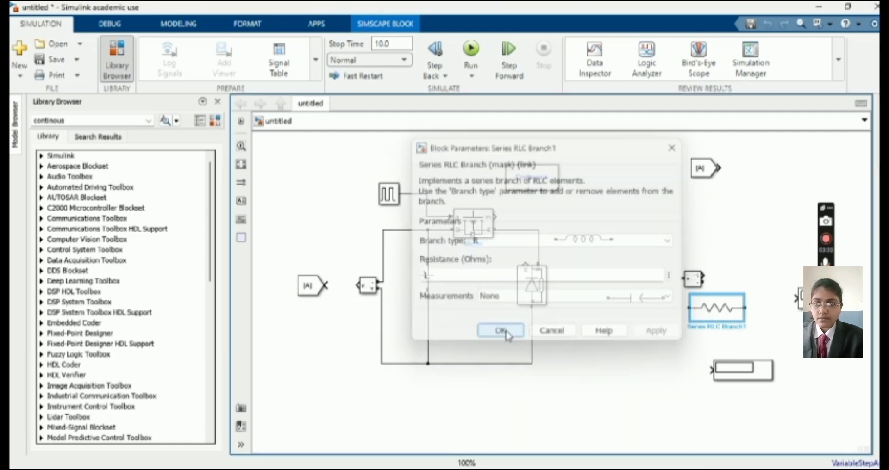
Rotate the capacitor branch clockwise so it stands vertically, and shift the inductor branch slightly right
{"action": "left_click_drag", "start_coordinate": [704, 320], "coordinate": [639, 307]}
{"action": "right_click", "coordinate": [638, 306]}
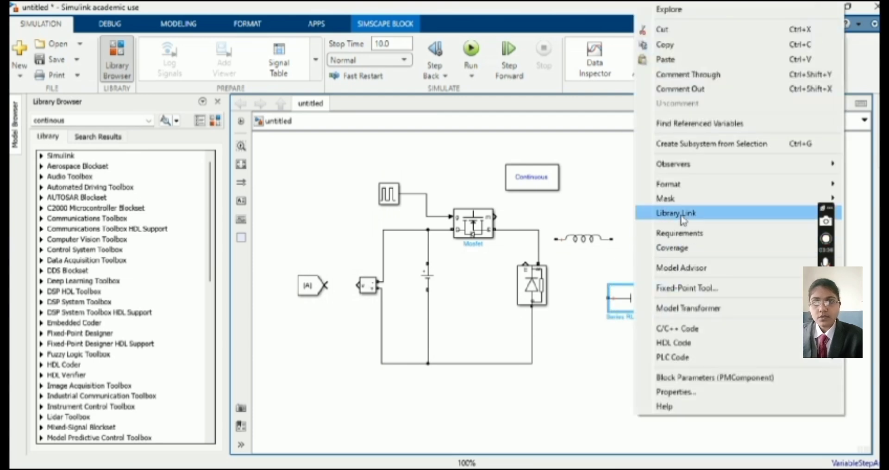
{"action": "mouse_move", "coordinate": [707, 185]}
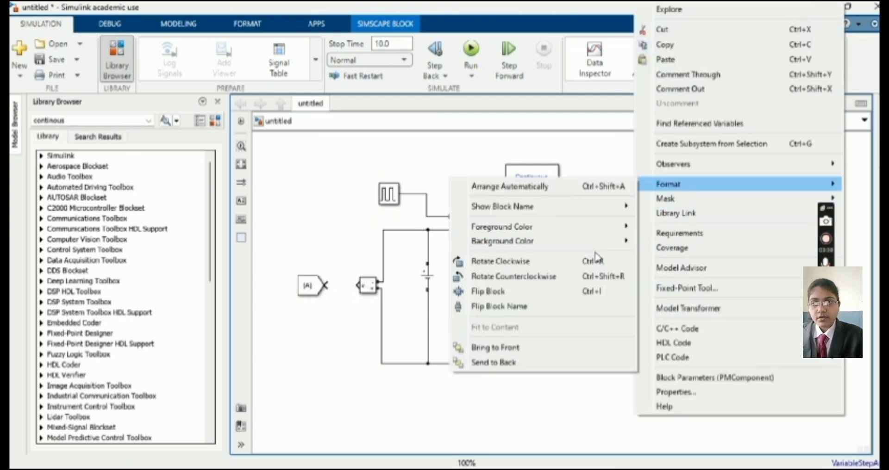
{"action": "left_click", "coordinate": [575, 262]}
{"action": "left_click_drag", "start_coordinate": [634, 303], "coordinate": [637, 303]}
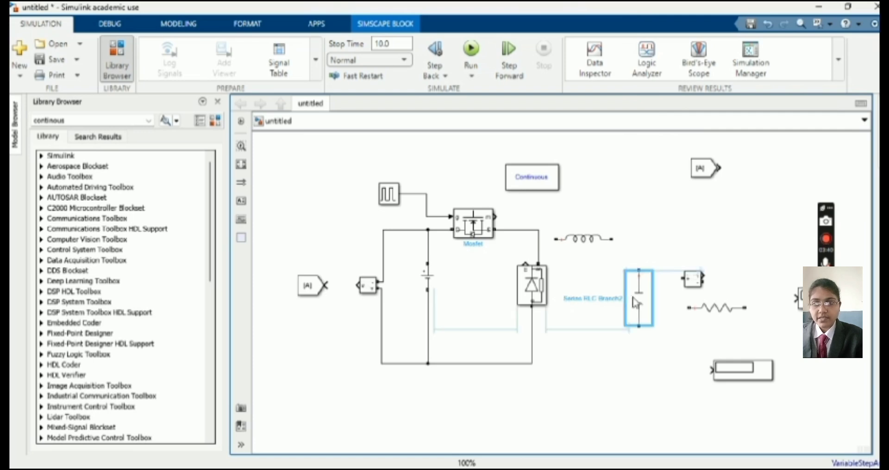
{"action": "left_click", "coordinate": [595, 245]}
{"action": "left_click_drag", "start_coordinate": [594, 246], "coordinate": [604, 245]}
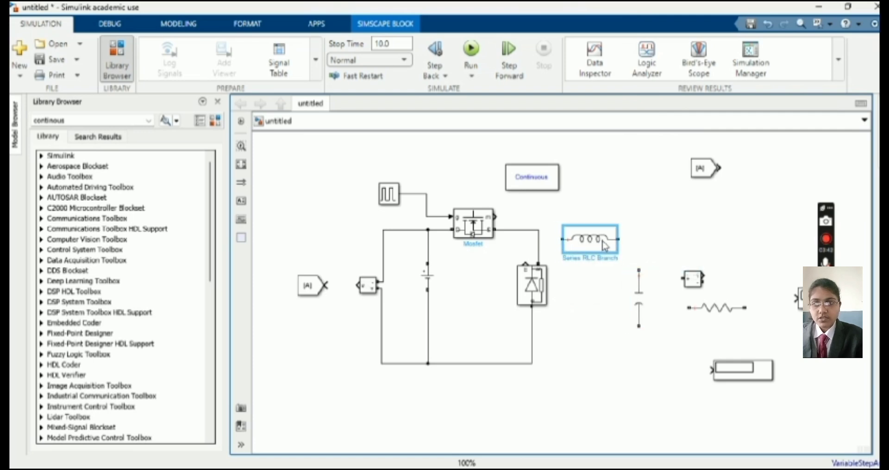
Move the Goto block far to the left of the circuit to make room for spreading it out
{"action": "scroll", "coordinate": [746, 280], "scroll_direction": "down", "scroll_amount": 4}
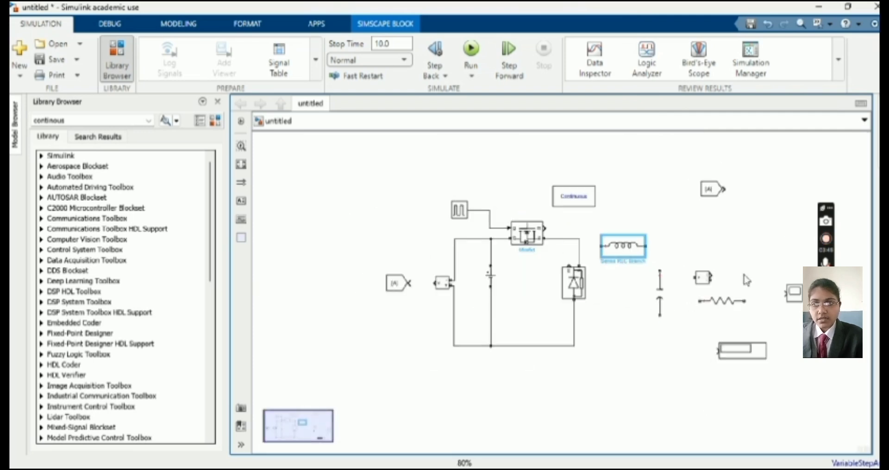
{"action": "left_click", "coordinate": [426, 335]}
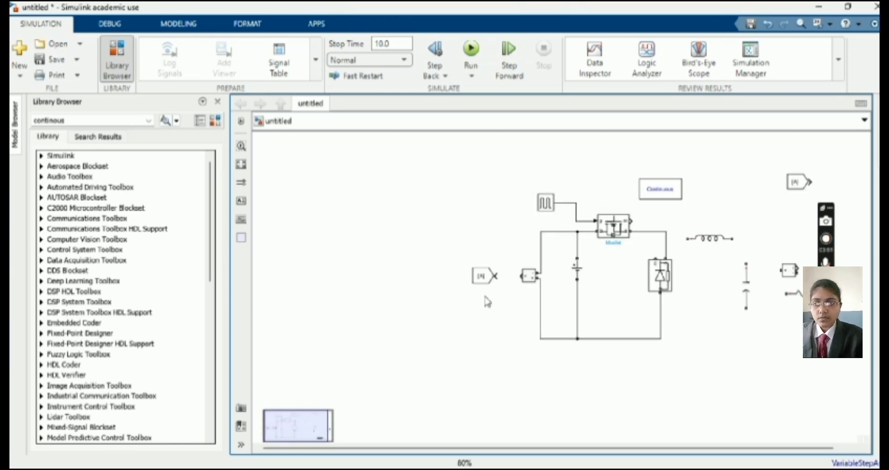
{"action": "left_click_drag", "start_coordinate": [484, 281], "coordinate": [325, 275]}
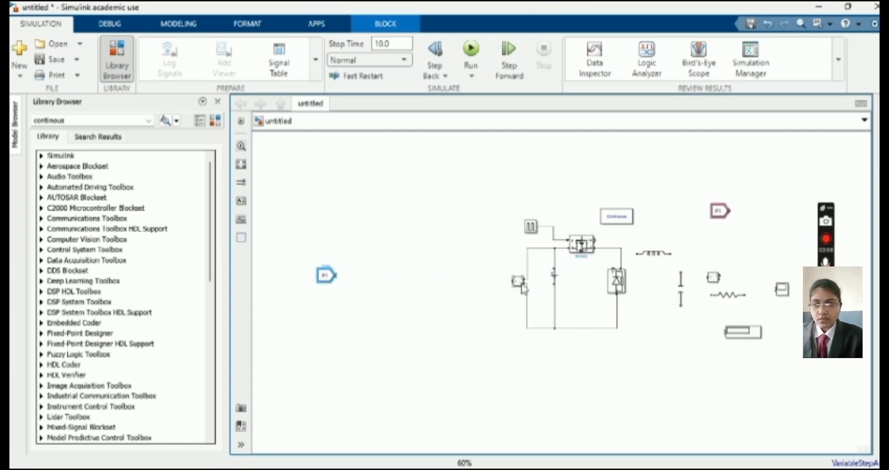
Move the Voltage Measurement block left beside the Goto block and shift both of its vertical wires next to it
{"action": "left_click_drag", "start_coordinate": [505, 221], "coordinate": [668, 343]}
{"action": "left_click_drag", "start_coordinate": [523, 314], "coordinate": [434, 322]}
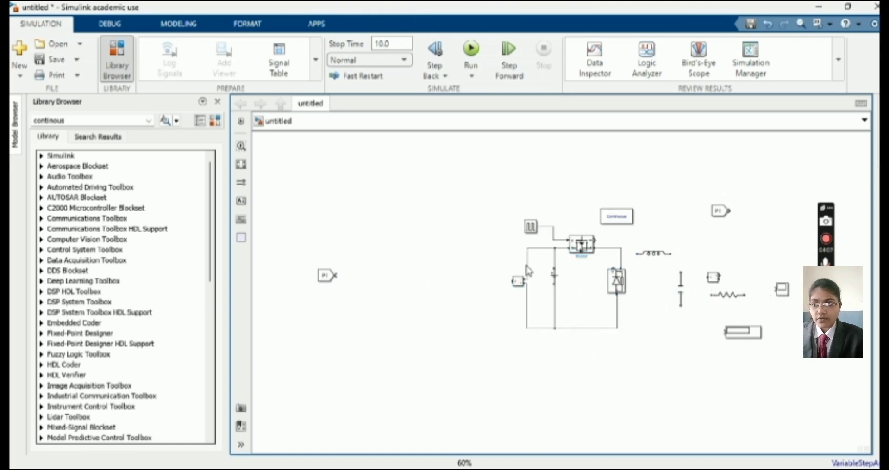
{"action": "left_click_drag", "start_coordinate": [523, 289], "coordinate": [375, 286]}
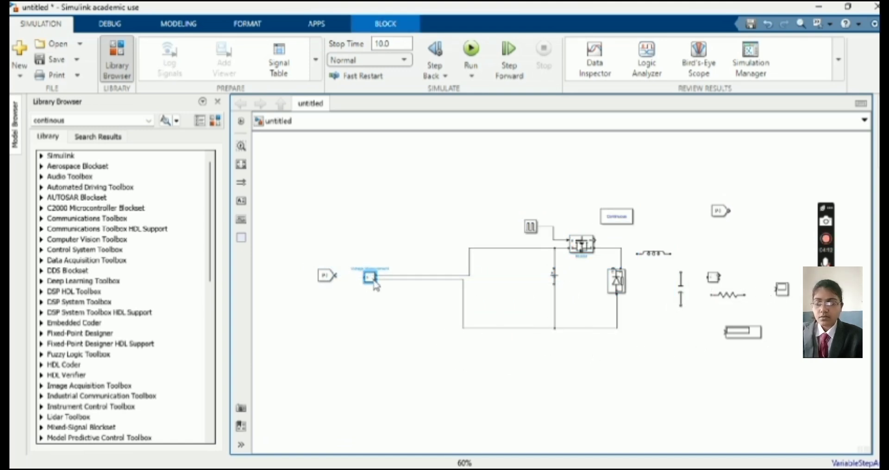
{"action": "left_click", "coordinate": [471, 275]}
{"action": "left_click_drag", "start_coordinate": [471, 276], "coordinate": [384, 277]}
{"action": "left_click_drag", "start_coordinate": [464, 295], "coordinate": [383, 298]}
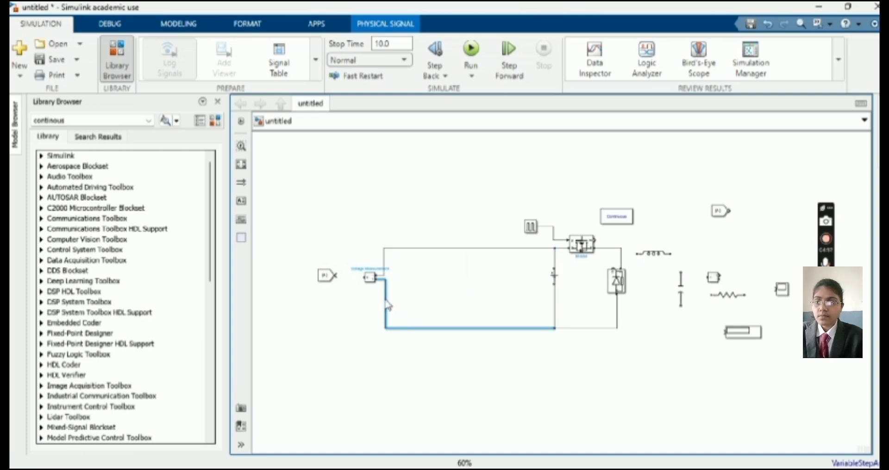
Shift the DC Voltage Source and its vertical wires left, nearer the Voltage Measurement block
{"action": "left_click_drag", "start_coordinate": [555, 301], "coordinate": [445, 306]}
{"action": "left_click_drag", "start_coordinate": [555, 261], "coordinate": [451, 275]}
{"action": "left_click_drag", "start_coordinate": [551, 273], "coordinate": [445, 279]}
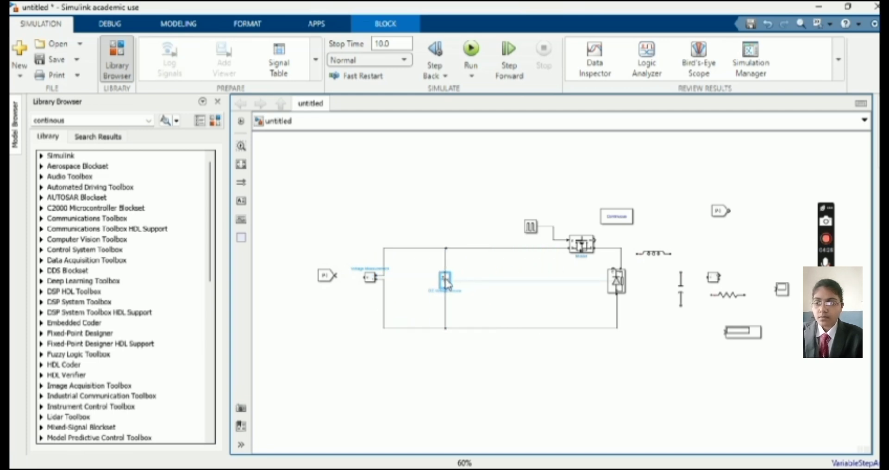
Move the Mosfet, Pulse Generator and Diode left, closer to the DC Voltage Source
{"action": "left_click_drag", "start_coordinate": [580, 247], "coordinate": [449, 231]}
{"action": "left_click", "coordinate": [530, 227]}
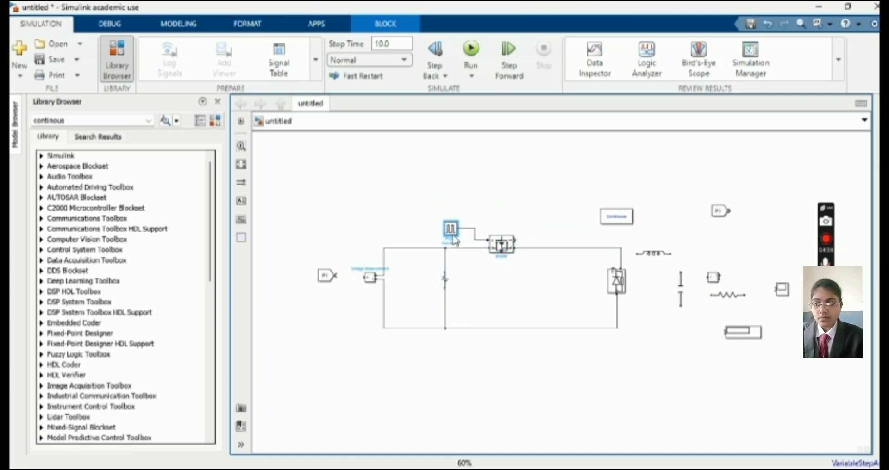
{"action": "left_click_drag", "start_coordinate": [619, 285], "coordinate": [532, 284]}
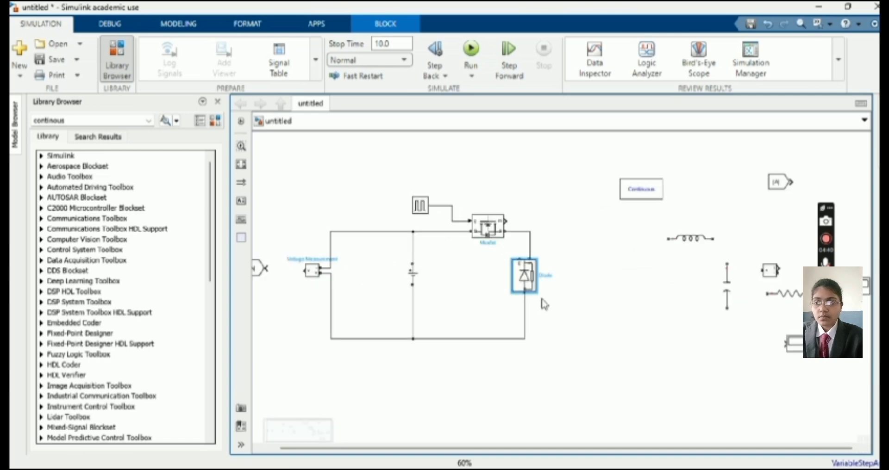
{"action": "scroll", "coordinate": [543, 304], "scroll_direction": "up", "scroll_amount": 2}
{"action": "scroll", "coordinate": [544, 304], "scroll_direction": "down", "scroll_amount": 2}
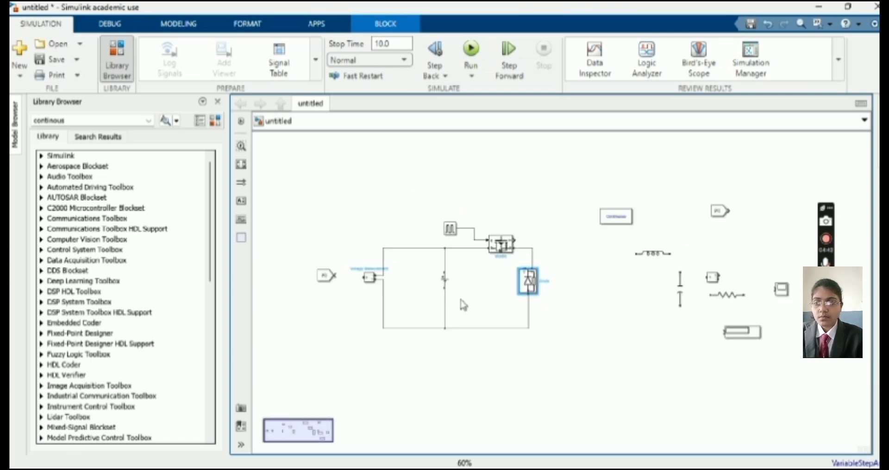
Line up the Goto block with the Voltage Measurement block and move the inductor branch closer to the Mosfet
{"action": "left_click", "coordinate": [332, 277]}
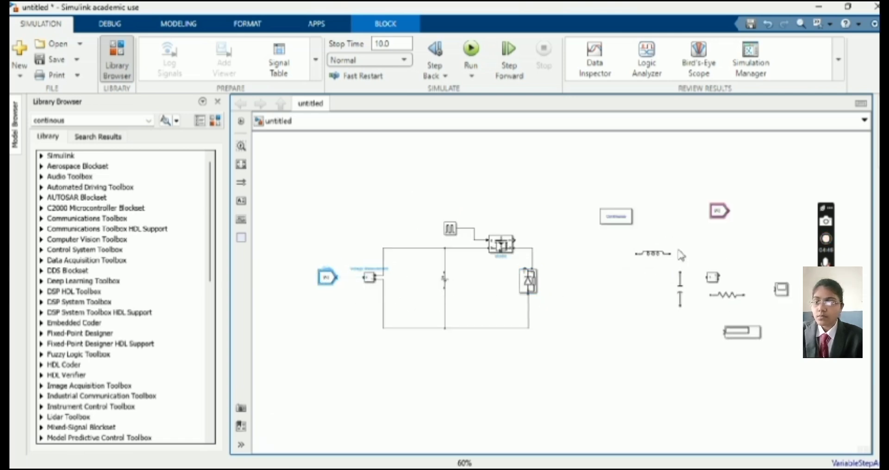
{"action": "left_click_drag", "start_coordinate": [655, 254], "coordinate": [597, 253]}
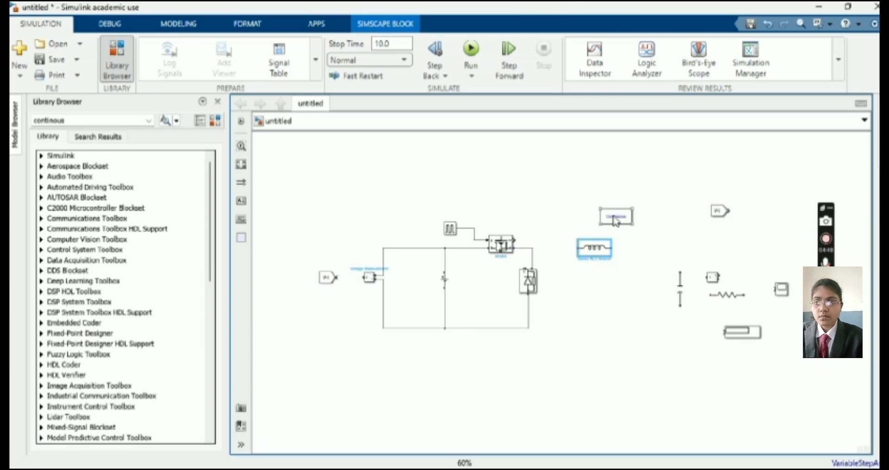
Move the Continuous powergui block, inductor, capacitor and the measurement block beside the resistor left, closer to the Mosfet and Diode
{"action": "left_click_drag", "start_coordinate": [616, 222], "coordinate": [552, 224]}
{"action": "left_click_drag", "start_coordinate": [678, 294], "coordinate": [630, 292]}
{"action": "left_click_drag", "start_coordinate": [594, 249], "coordinate": [572, 248]}
{"action": "left_click", "coordinate": [634, 288]}
{"action": "left_click_drag", "start_coordinate": [634, 288], "coordinate": [619, 290]}
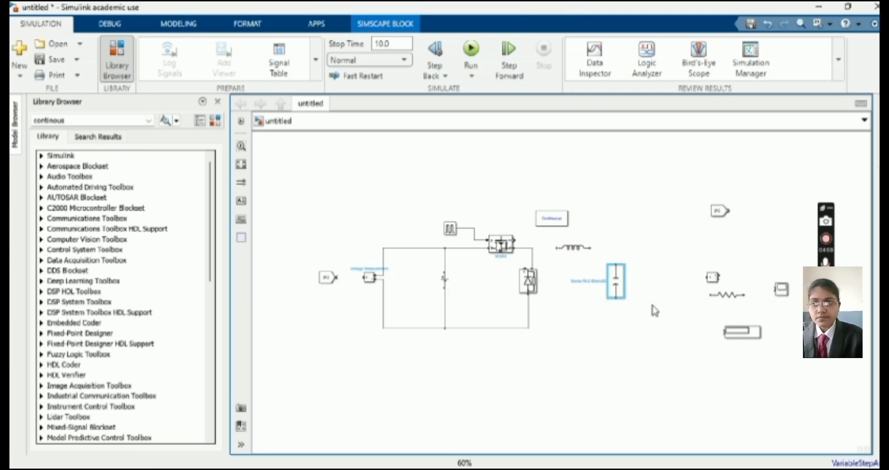
{"action": "left_click_drag", "start_coordinate": [713, 280], "coordinate": [679, 281]}
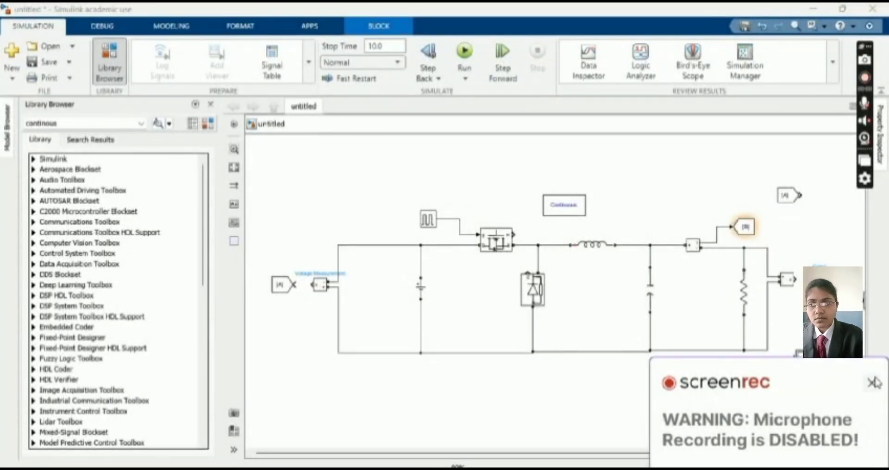
Shift the Goto C block away from its measurement block and connect the Display to the signal line between them
{"action": "left_click", "coordinate": [875, 383]}
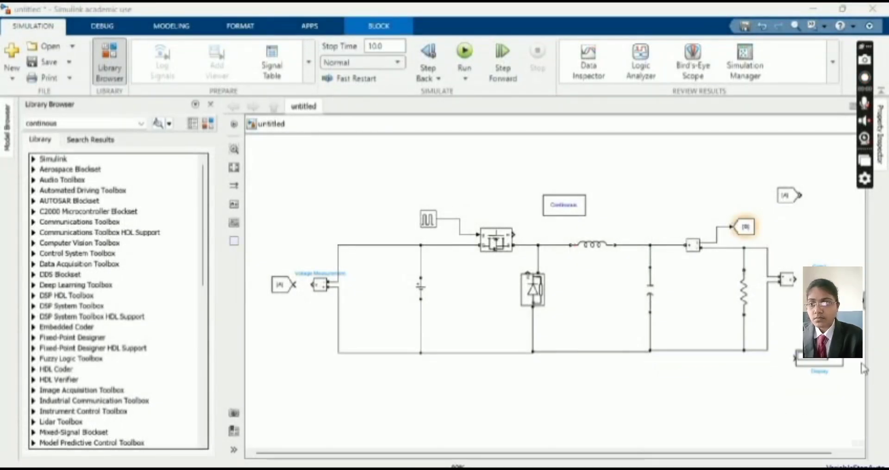
{"action": "left_click", "coordinate": [793, 309]}
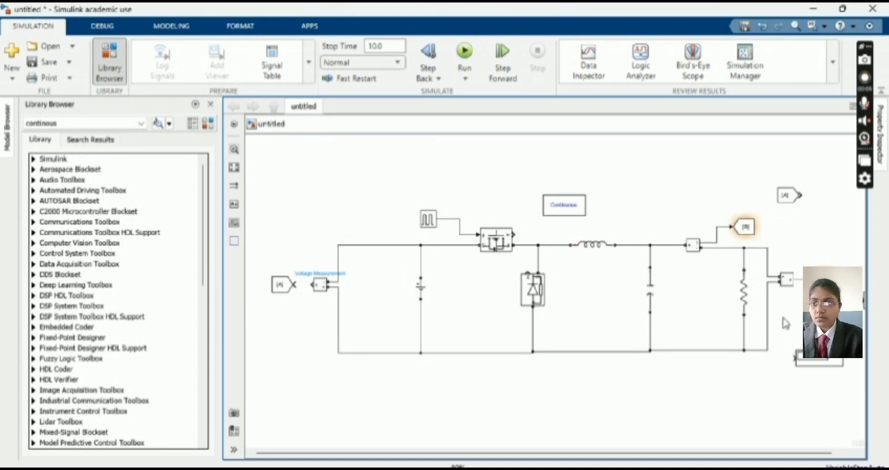
{"action": "scroll", "coordinate": [786, 323], "scroll_direction": "down", "scroll_amount": 2}
{"action": "scroll", "coordinate": [598, 443], "scroll_direction": "up", "scroll_amount": 3}
{"action": "scroll", "coordinate": [599, 444], "scroll_direction": "down", "scroll_amount": 1}
{"action": "left_click_drag", "start_coordinate": [599, 453], "coordinate": [713, 453]}
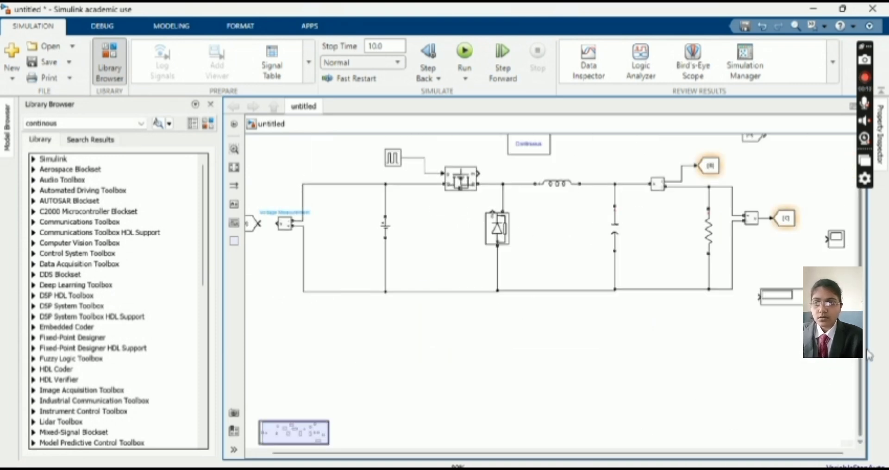
{"action": "left_click_drag", "start_coordinate": [867, 350], "coordinate": [865, 317]}
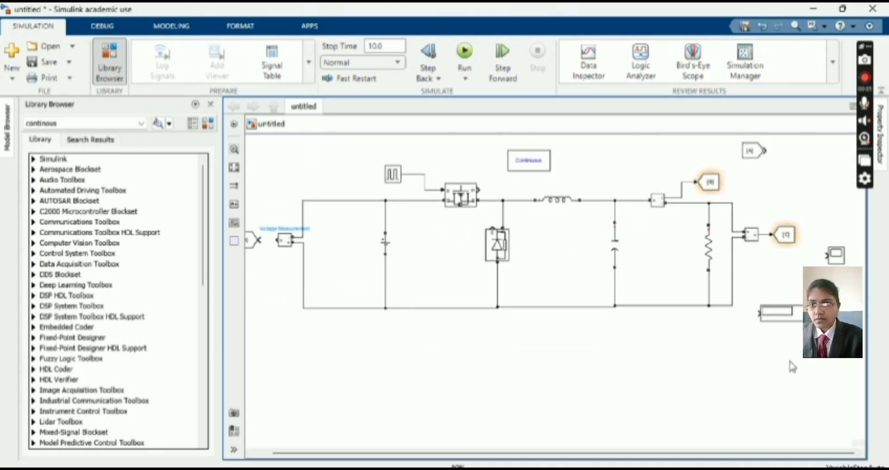
{"action": "left_click", "coordinate": [764, 235]}
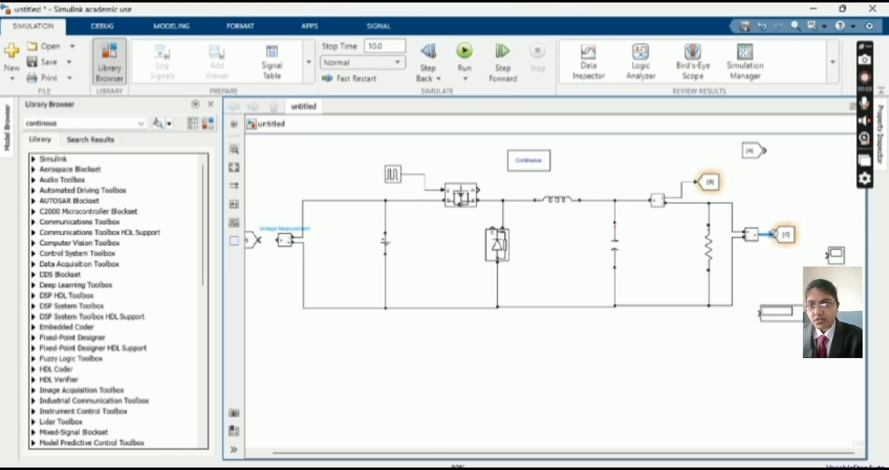
{"action": "left_click_drag", "start_coordinate": [783, 237], "coordinate": [806, 238]}
{"action": "left_click_drag", "start_coordinate": [772, 318], "coordinate": [772, 247]}
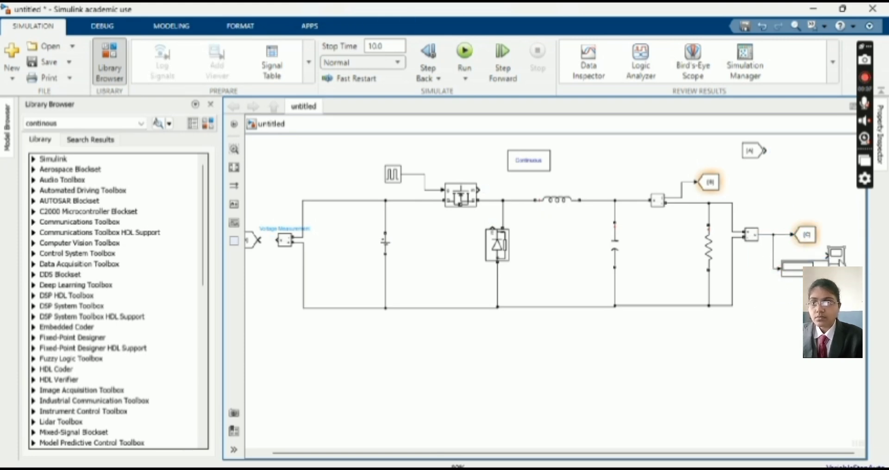
Move the Scope clear of the Display and enlarge it into a tall block beyond the Goto C block
{"action": "left_click_drag", "start_coordinate": [840, 262], "coordinate": [840, 195]}
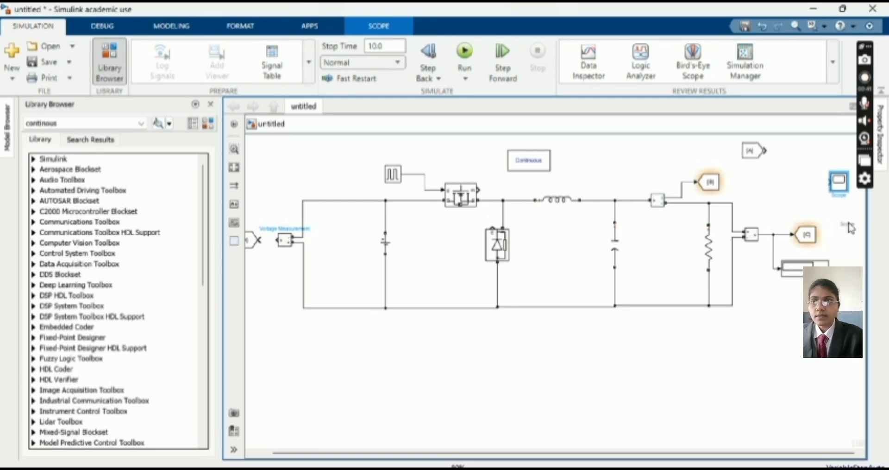
{"action": "right_click", "coordinate": [845, 192]}
{"action": "left_click", "coordinate": [616, 365]}
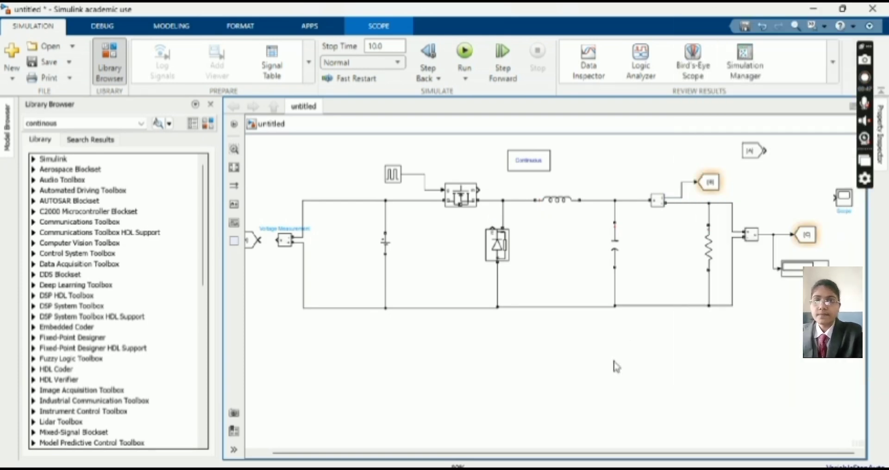
{"action": "left_click_drag", "start_coordinate": [853, 207], "coordinate": [835, 246]}
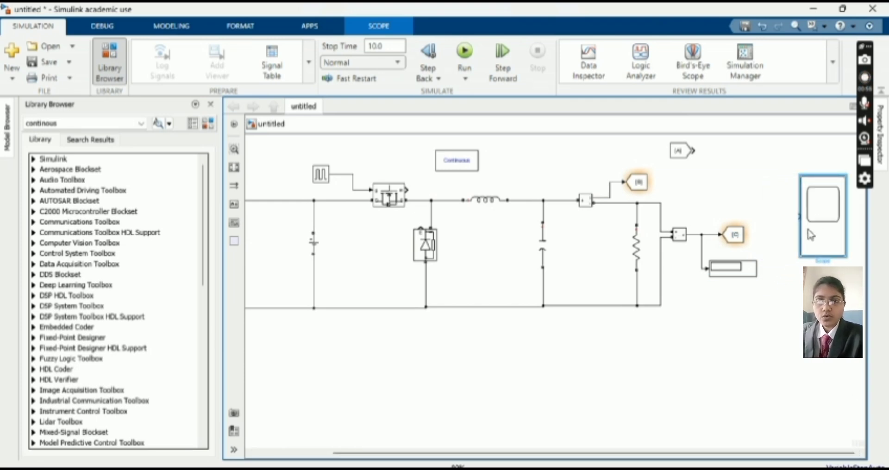
{"action": "mouse_move", "coordinate": [818, 220]}
{"action": "left_mouse_down"}
{"action": "mouse_move", "coordinate": [863, 225]}
{"action": "mouse_move", "coordinate": [789, 229]}
{"action": "mouse_move", "coordinate": [818, 206]}
{"action": "left_mouse_up"}
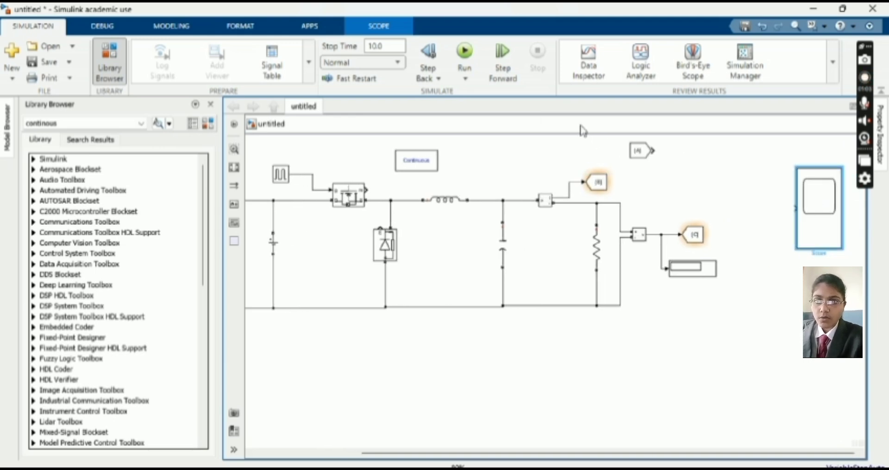
Copy the From block with tag A and paste two duplicates between the circuit and the Scope
{"action": "right_click", "coordinate": [638, 160]}
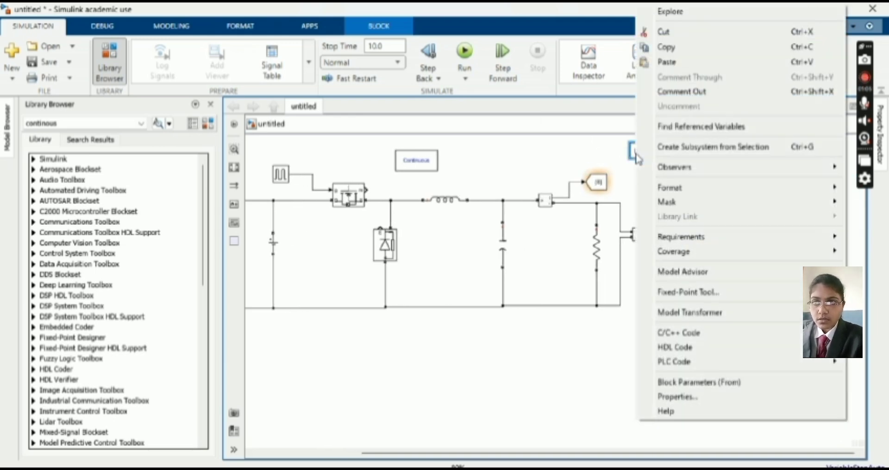
{"action": "left_click", "coordinate": [656, 48]}
{"action": "right_click", "coordinate": [654, 173]}
{"action": "left_click", "coordinate": [690, 69]}
{"action": "right_click", "coordinate": [747, 242]}
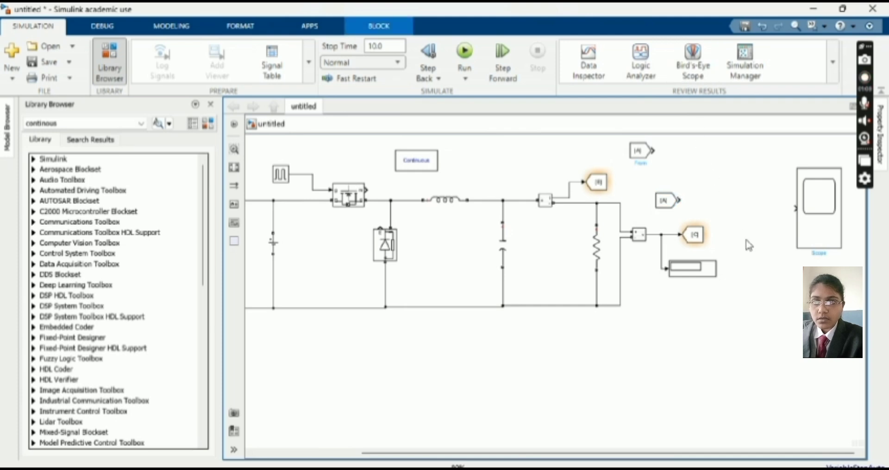
{"action": "left_click", "coordinate": [720, 69]}
Set the Goto tag of the first duplicated From block to B
{"action": "double_click", "coordinate": [643, 150]}
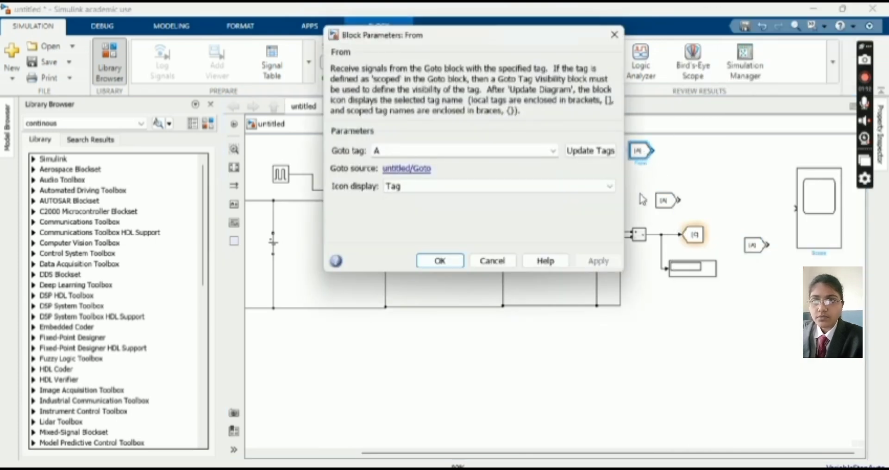
{"action": "left_click", "coordinate": [705, 182]}
{"action": "left_click", "coordinate": [668, 199]}
{"action": "double_click", "coordinate": [671, 204]}
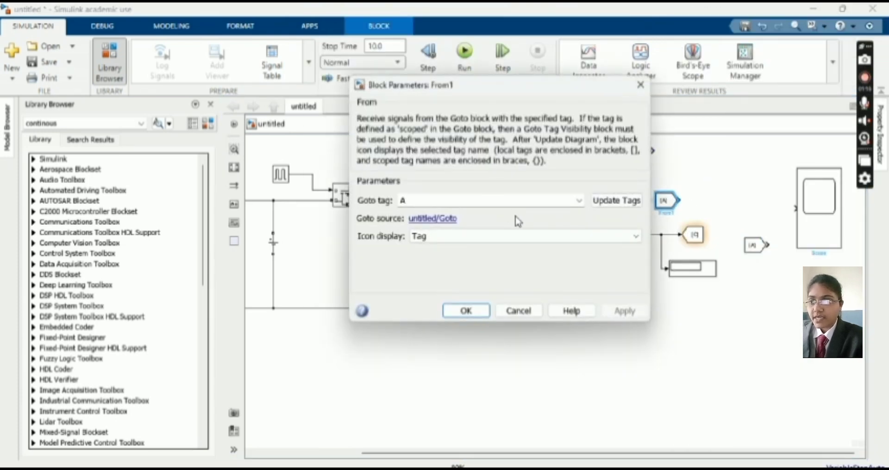
{"action": "key", "text": "BackSpace"}
{"action": "type", "text": "B"}
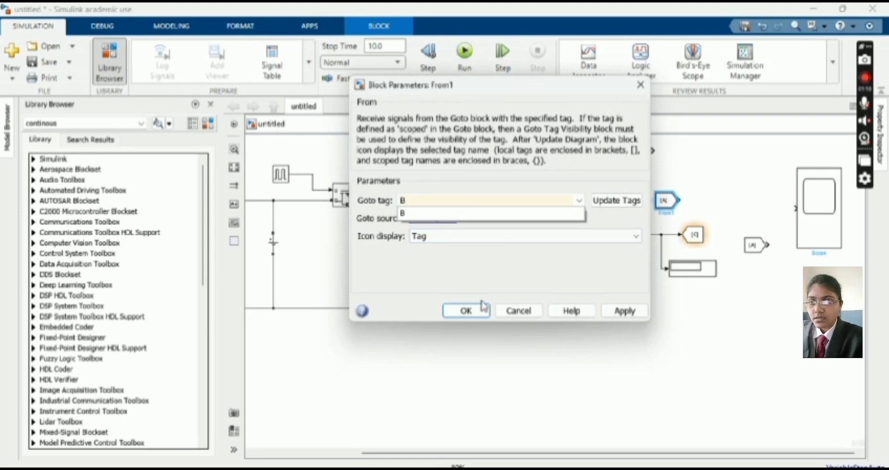
{"action": "left_click", "coordinate": [607, 311]}
{"action": "left_click", "coordinate": [457, 311]}
Stack the From A and From B blocks vertically beside the Scope's input side
{"action": "left_click", "coordinate": [636, 146]}
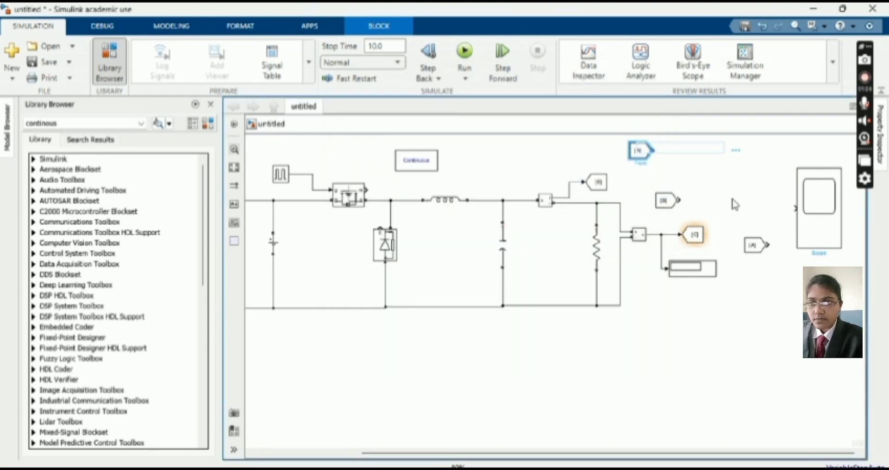
{"action": "left_click", "coordinate": [786, 223]}
{"action": "left_click_drag", "start_coordinate": [638, 153], "coordinate": [743, 184]}
{"action": "left_click_drag", "start_coordinate": [667, 203], "coordinate": [746, 210]}
Set the remaining duplicated From block's Goto tag to C and line it up beneath the From B block
{"action": "double_click", "coordinate": [739, 247]}
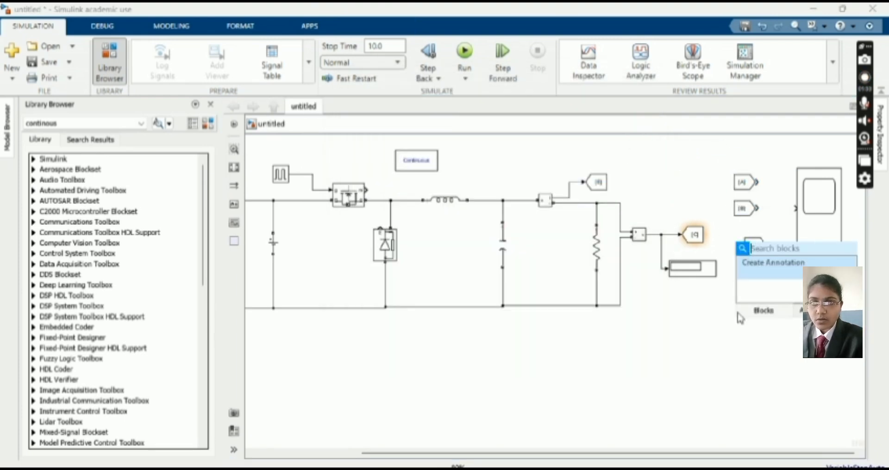
{"action": "key", "text": "Escape"}
{"action": "double_click", "coordinate": [748, 250]}
{"action": "type", "text": "XC"}
{"action": "left_click", "coordinate": [712, 357]}
{"action": "left_click", "coordinate": [554, 357]}
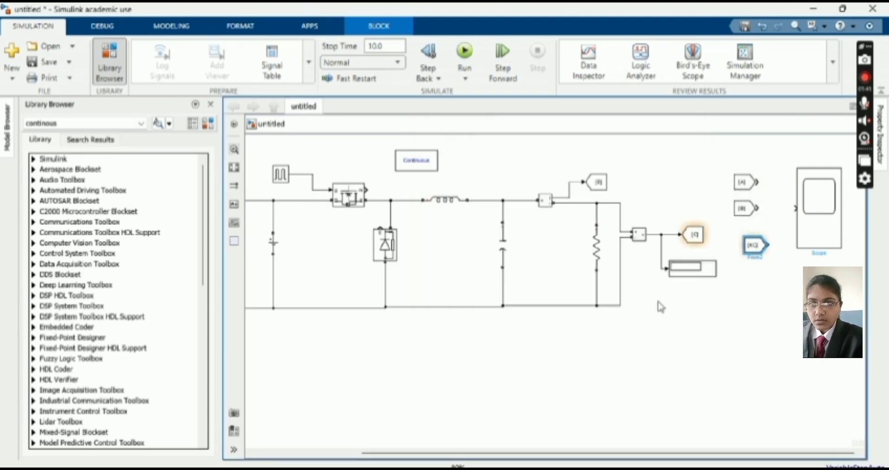
{"action": "double_click", "coordinate": [752, 246]}
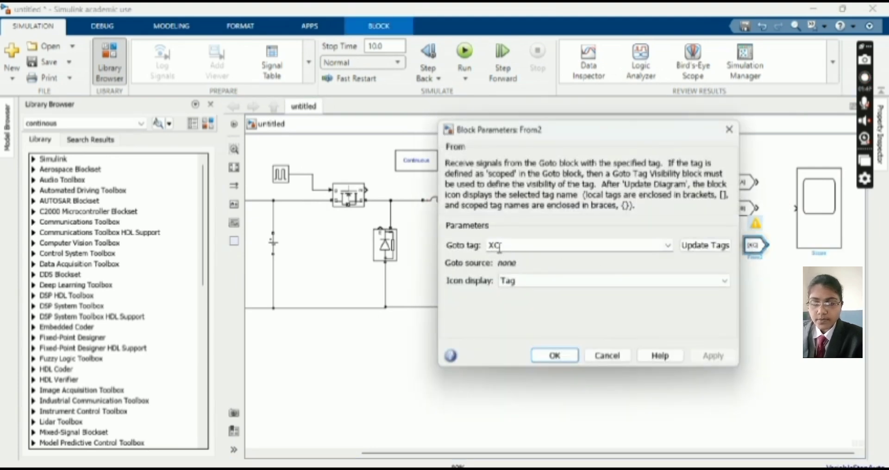
{"action": "left_click", "coordinate": [495, 245]}
{"action": "key", "text": "BackSpace"}
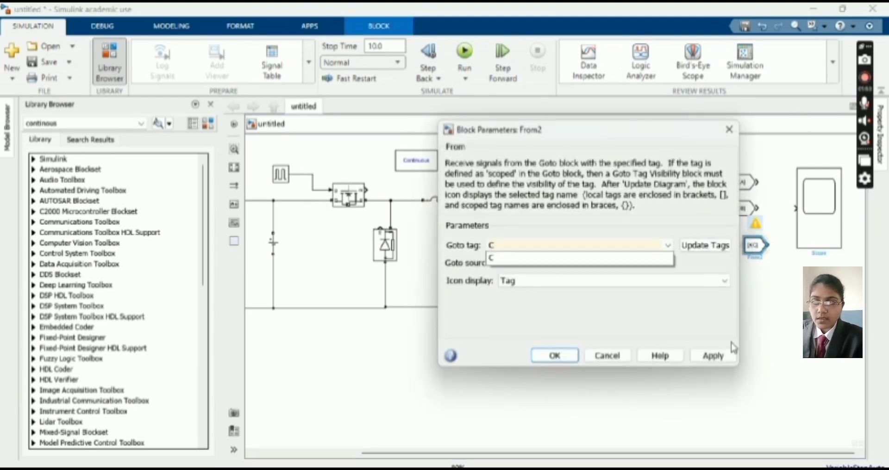
{"action": "left_click", "coordinate": [713, 356]}
{"action": "left_click", "coordinate": [554, 356]}
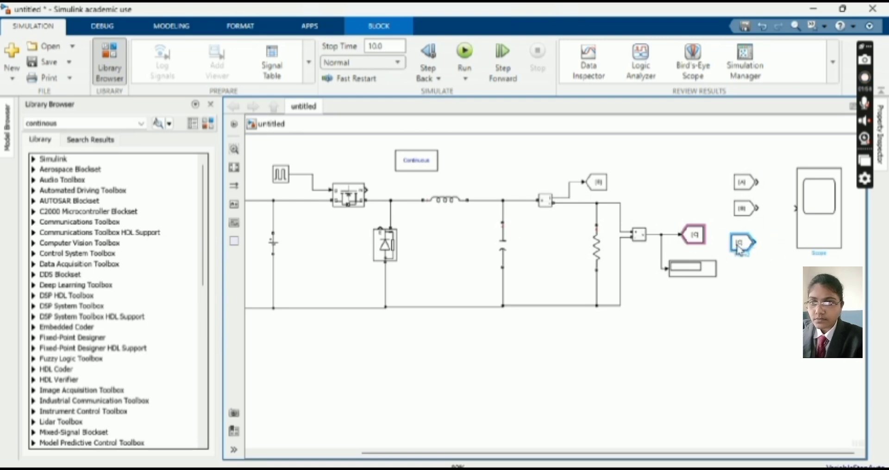
{"action": "left_click_drag", "start_coordinate": [740, 250], "coordinate": [742, 242]}
Try to connect the From A block to the Scope with a straight signal line
{"action": "left_click_drag", "start_coordinate": [759, 186], "coordinate": [797, 186]}
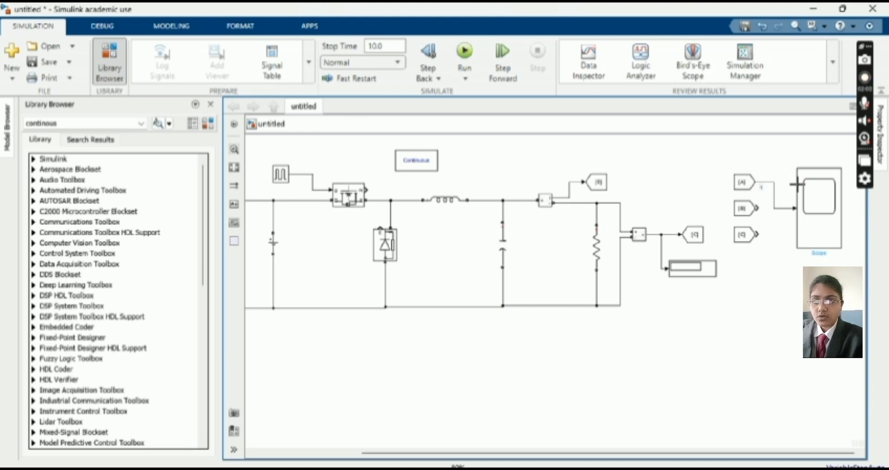
{"action": "left_click_drag", "start_coordinate": [793, 185], "coordinate": [793, 183]}
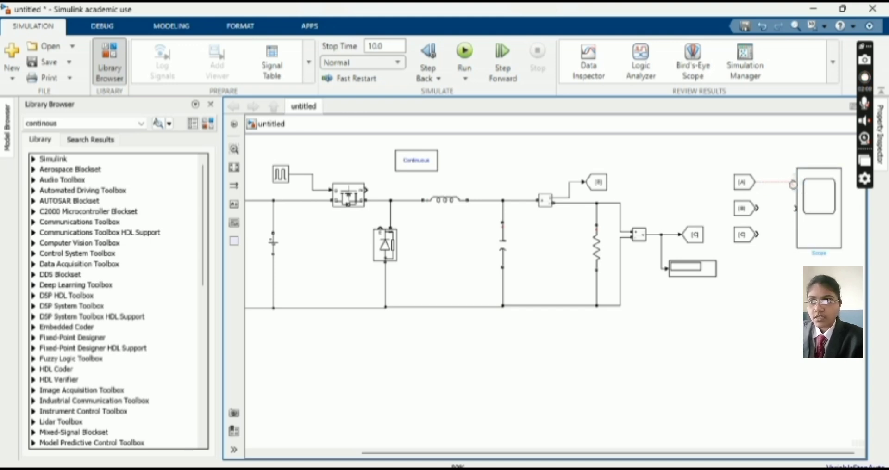
{"action": "right_click", "coordinate": [780, 182]}
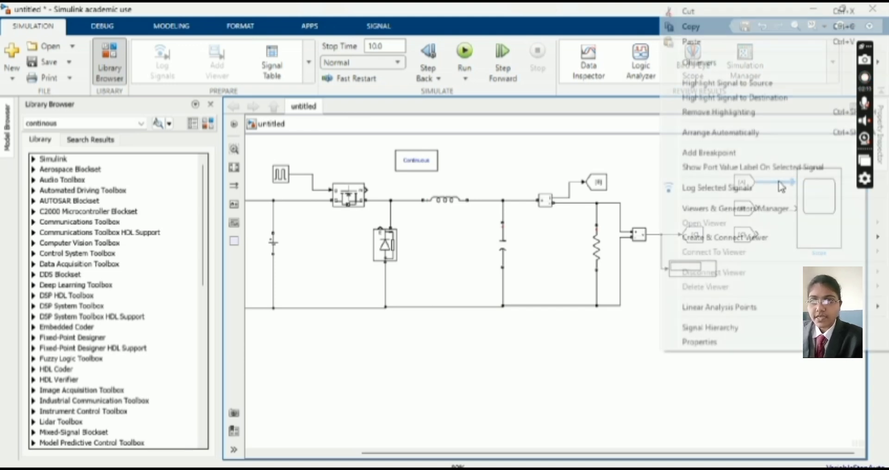
{"action": "left_click", "coordinate": [689, 12]}
Connect the From A, From B and From C blocks to three separate inputs of the Scope
{"action": "left_click_drag", "start_coordinate": [756, 209], "coordinate": [799, 206]}
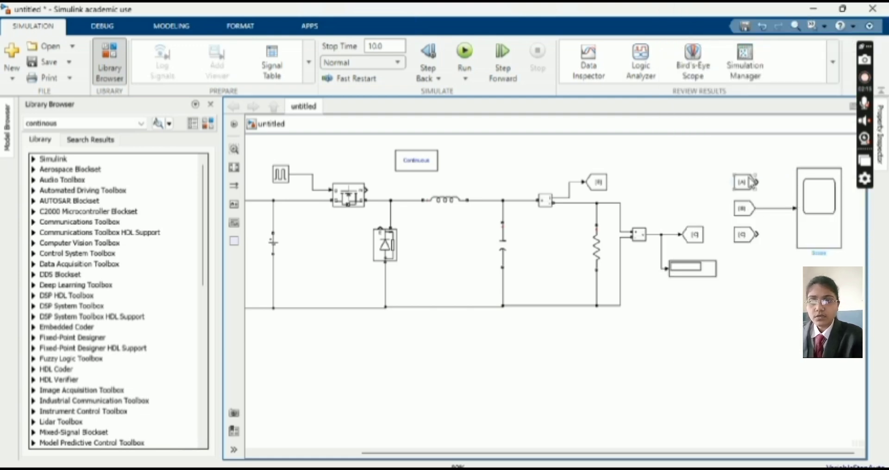
{"action": "left_click_drag", "start_coordinate": [770, 182], "coordinate": [796, 187]}
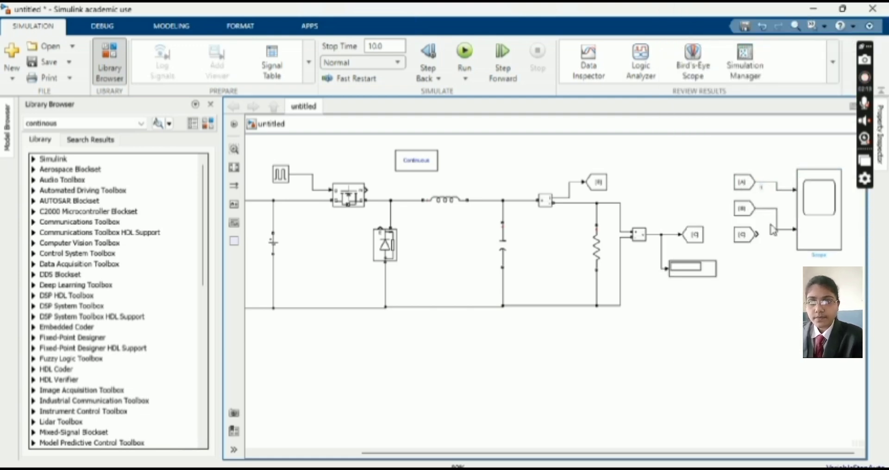
{"action": "left_click_drag", "start_coordinate": [755, 237], "coordinate": [799, 237]}
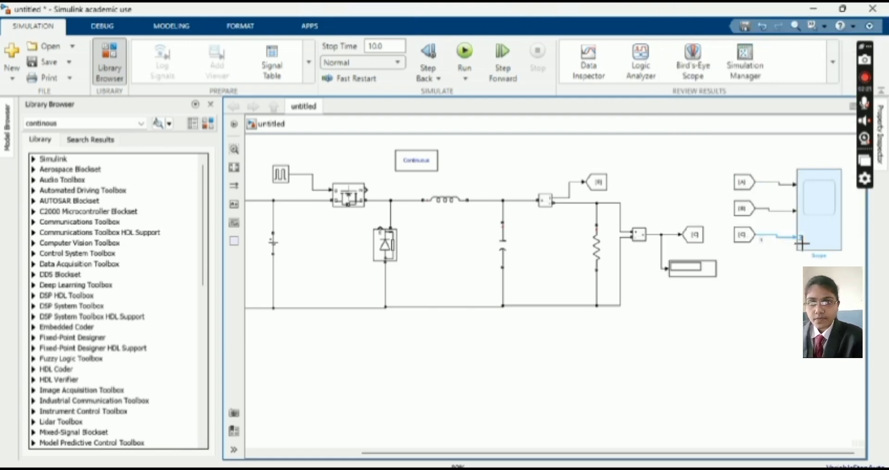
{"action": "left_click", "coordinate": [770, 210]}
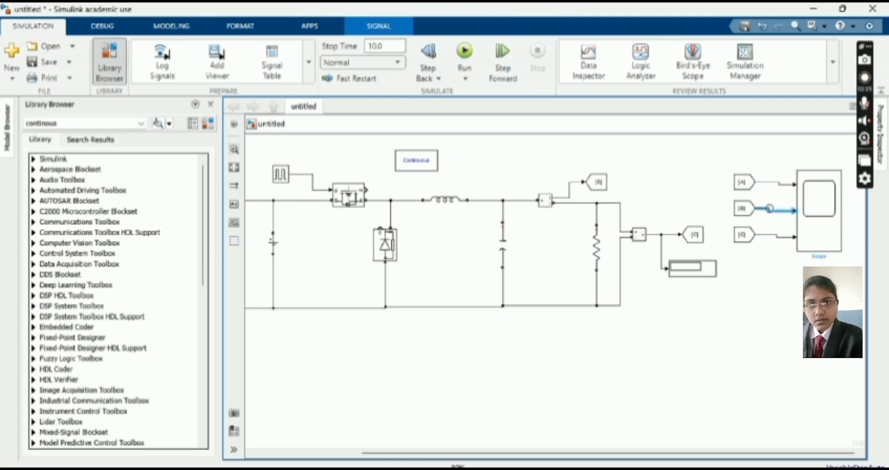
{"action": "left_click", "coordinate": [751, 293]}
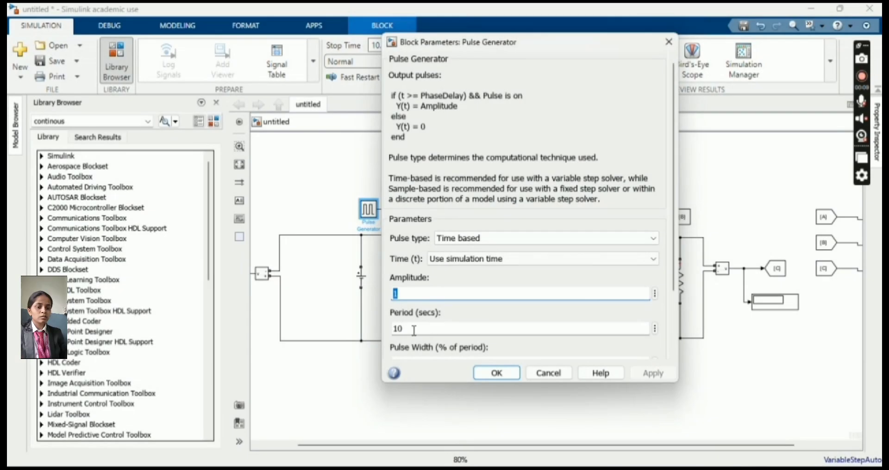
Set the Pulse Generator's period to 1/40000 s and its pulse width to 0.375*100 percent of the period
{"action": "double_click", "coordinate": [410, 328]}
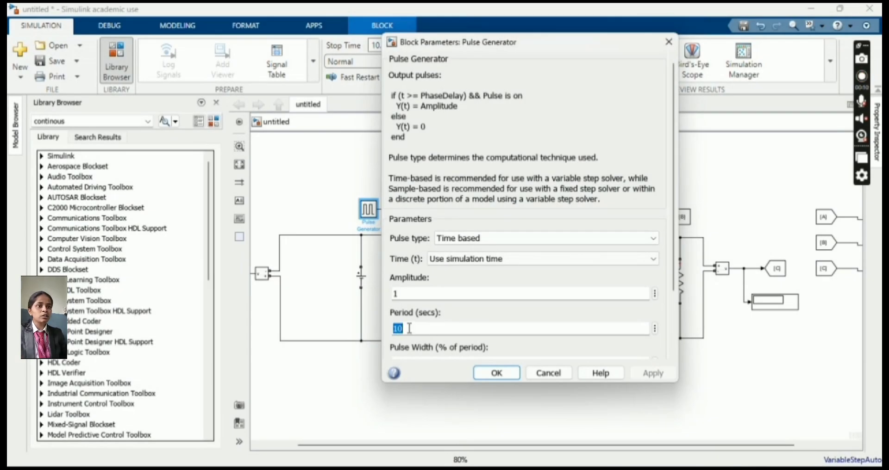
{"action": "key", "text": "BackSpace"}
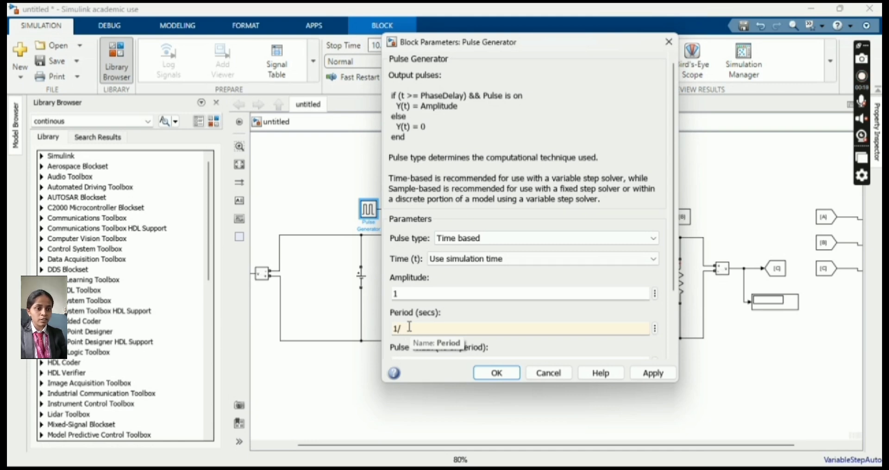
{"action": "type", "text": "1/40000"}
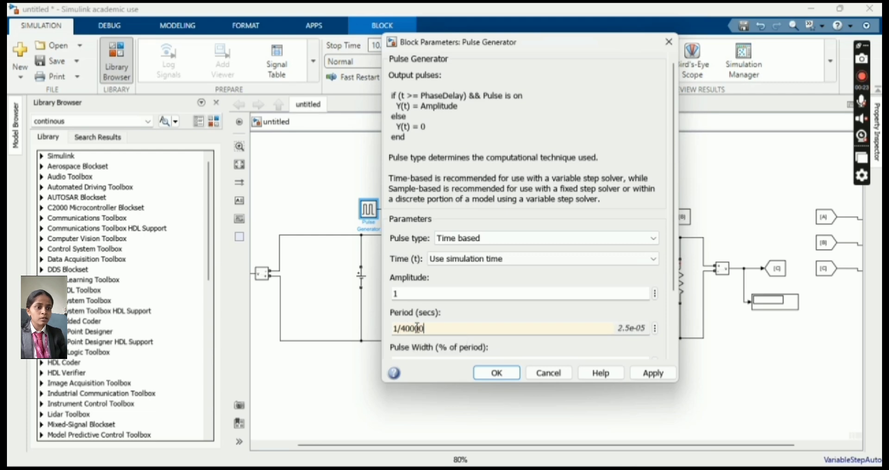
{"action": "scroll", "coordinate": [505, 336], "scroll_direction": "down", "scroll_amount": 3}
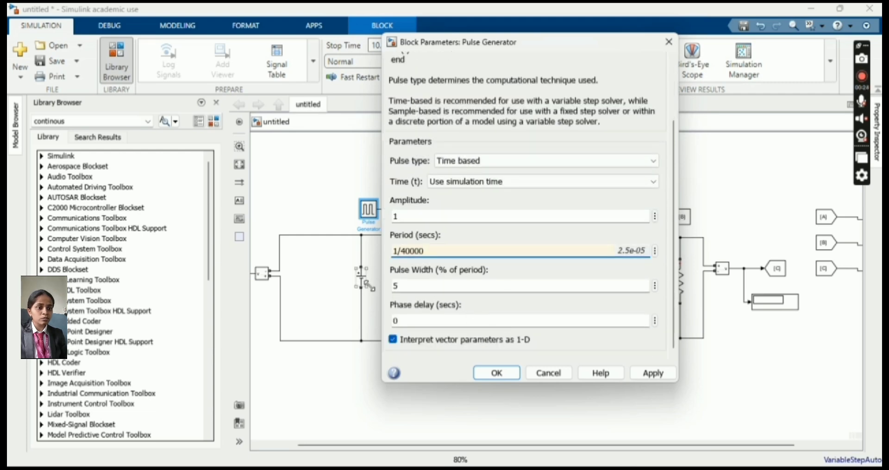
{"action": "left_click", "coordinate": [406, 286]}
{"action": "key", "text": "BackSpace"}
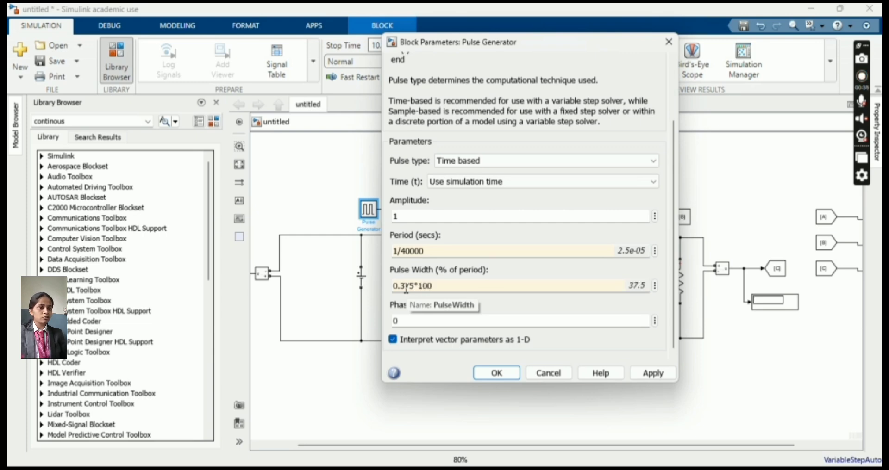
{"action": "key", "text": "Tab"}
{"action": "left_click", "coordinate": [647, 376]}
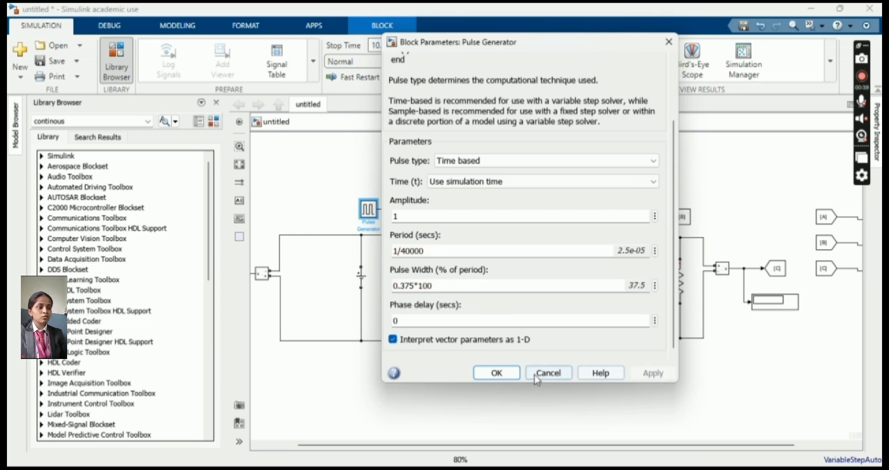
{"action": "left_click", "coordinate": [498, 374]}
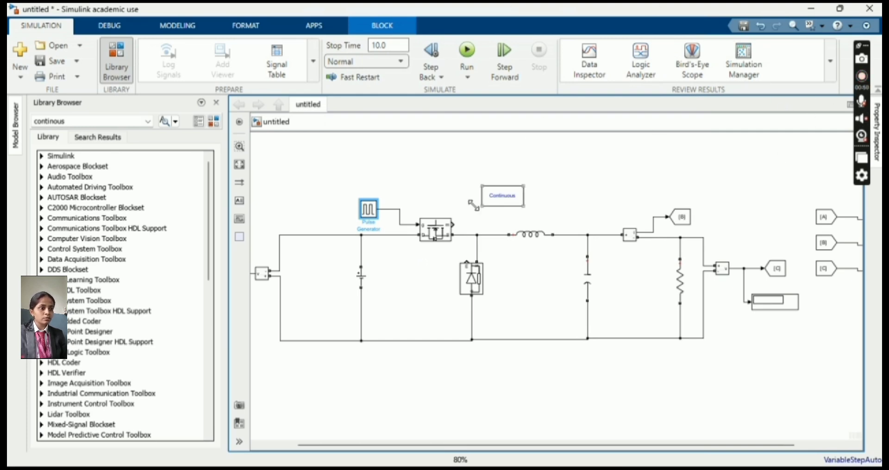
Set the inductance of the series inductor branch to 97.5e-6 H
{"action": "left_click", "coordinate": [524, 240]}
{"action": "double_click", "coordinate": [524, 240]}
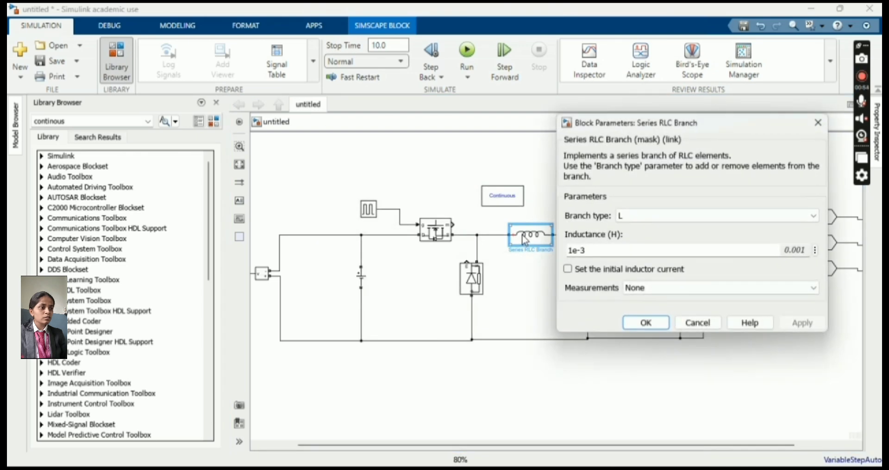
{"action": "double_click", "coordinate": [594, 251]}
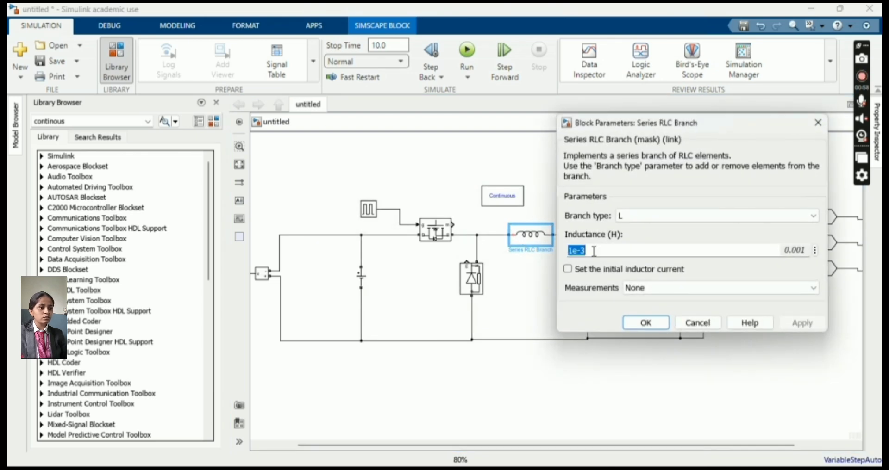
{"action": "key", "text": "BackSpace"}
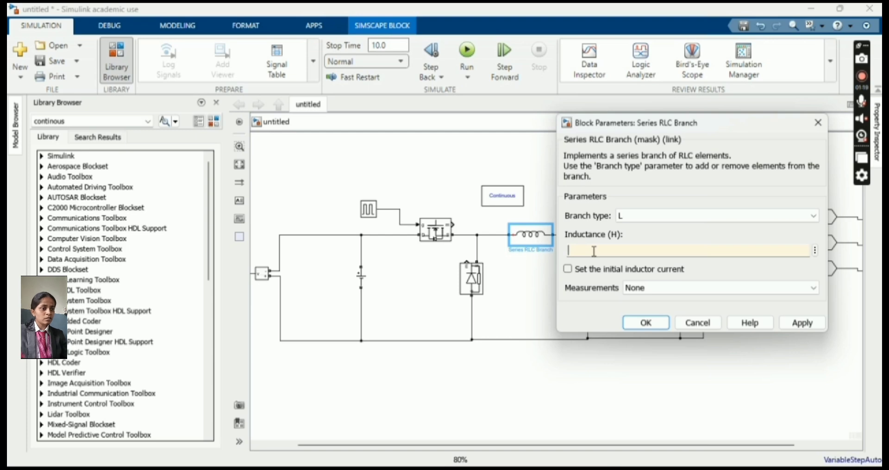
{"action": "type", "text": "97.5e-6"}
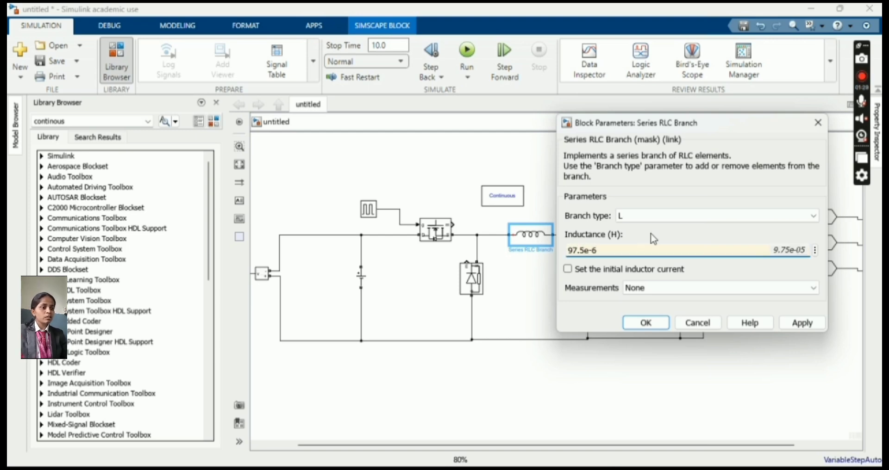
{"action": "left_click", "coordinate": [646, 322]}
Set the capacitance of the parallel capacitor branch to 100e-6 F
{"action": "double_click", "coordinate": [587, 290]}
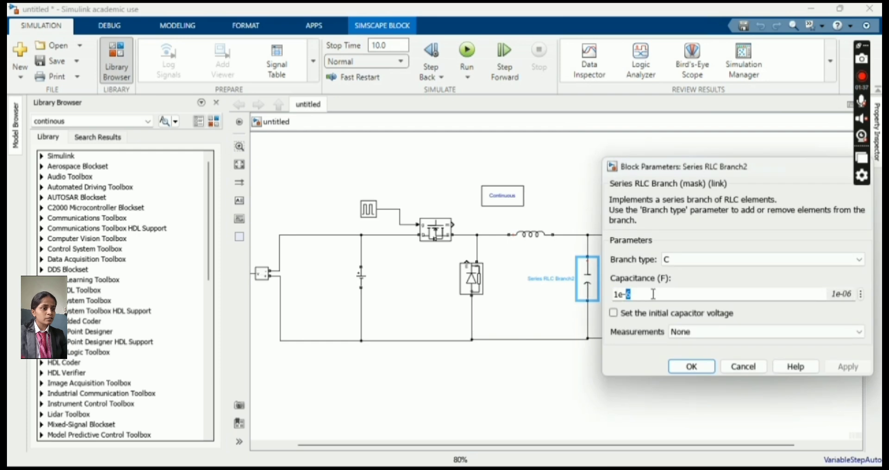
{"action": "left_click", "coordinate": [634, 290]}
{"action": "key", "text": "BackSpace"}
{"action": "key", "text": "BackSpace"}
{"action": "key", "text": "BackSpace"}
{"action": "key", "text": "BackSpace"}
{"action": "type", "text": "100e-6"}
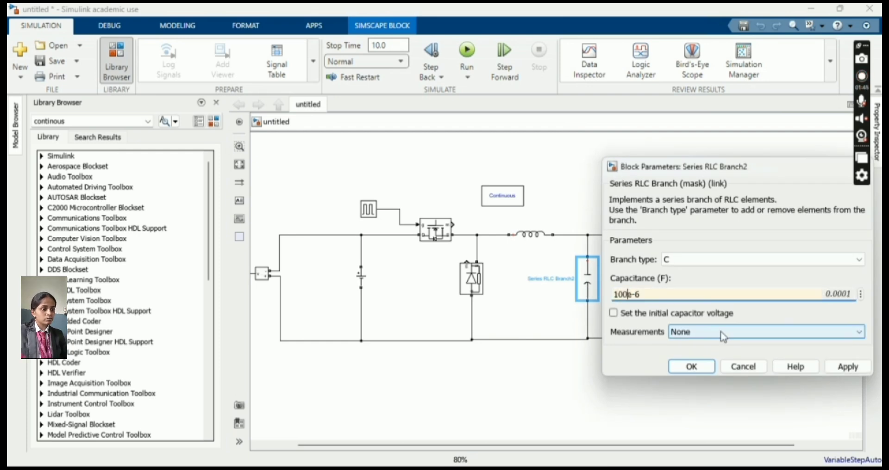
{"action": "left_click", "coordinate": [695, 366]}
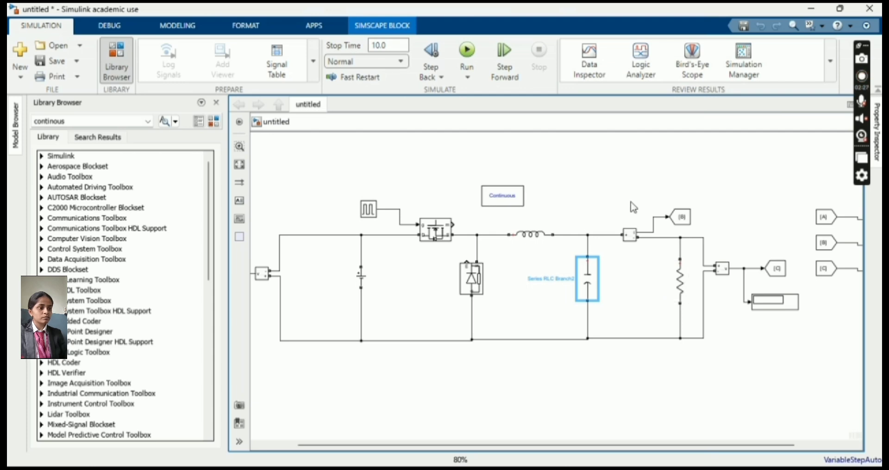
Set the resistance of the load resistor branch to 10 ohms
{"action": "double_click", "coordinate": [590, 281]}
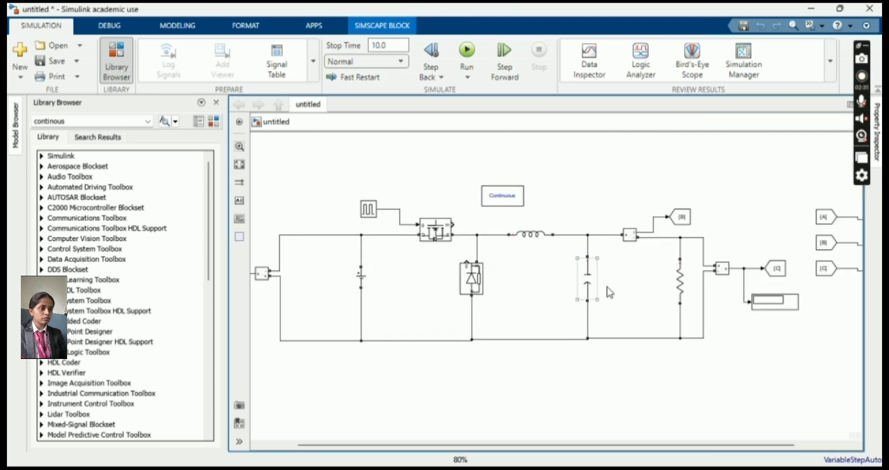
{"action": "key", "text": "Return"}
{"action": "double_click", "coordinate": [680, 281]}
{"action": "double_click", "coordinate": [423, 301]}
{"action": "type", "text": "33"}
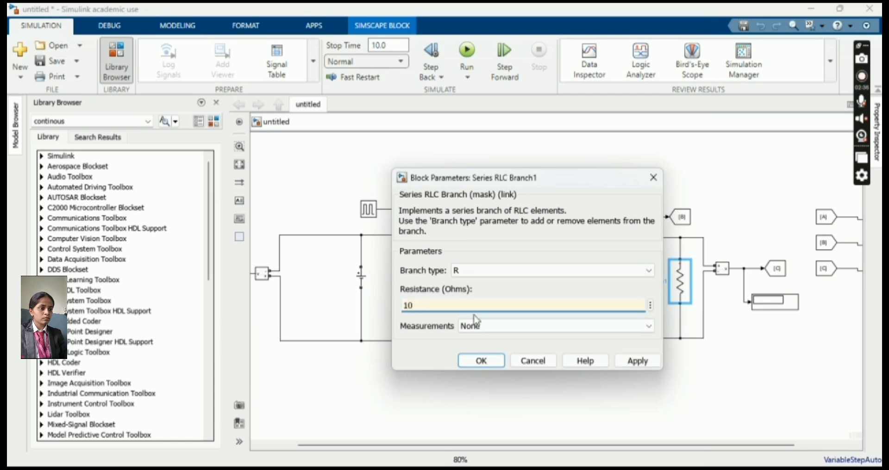
{"action": "left_click", "coordinate": [481, 360]}
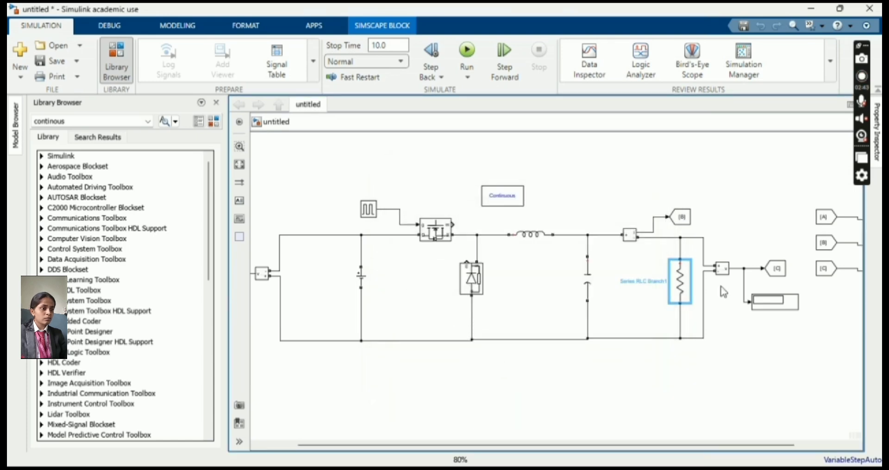
Open the Scope and change its display layout to three plots stacked in one column
{"action": "scroll", "coordinate": [736, 314], "scroll_direction": "down", "scroll_amount": 2}
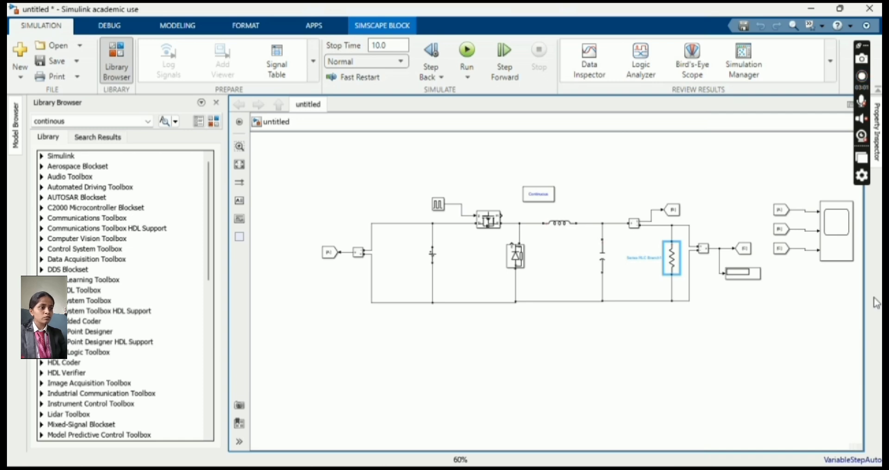
{"action": "left_click", "coordinate": [839, 229]}
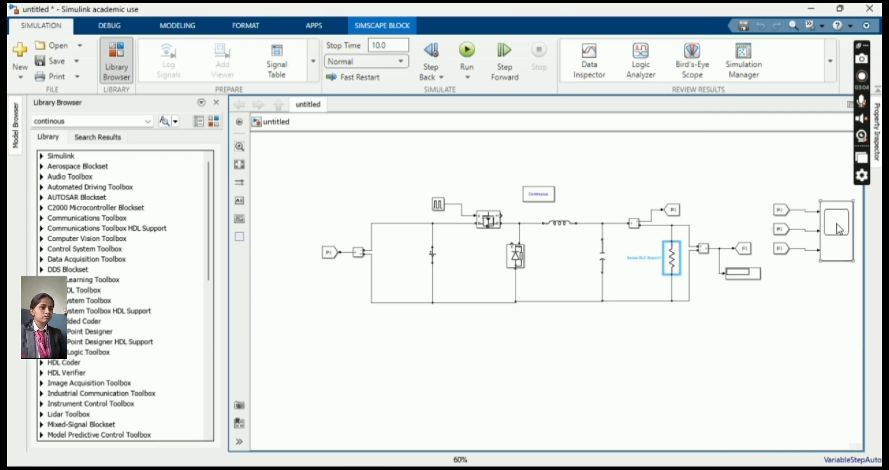
{"action": "left_click", "coordinate": [839, 242]}
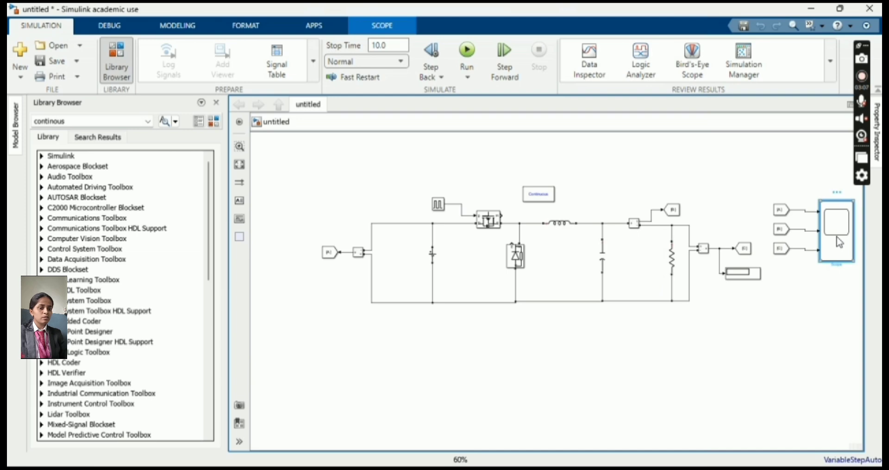
{"action": "double_click", "coordinate": [839, 243]}
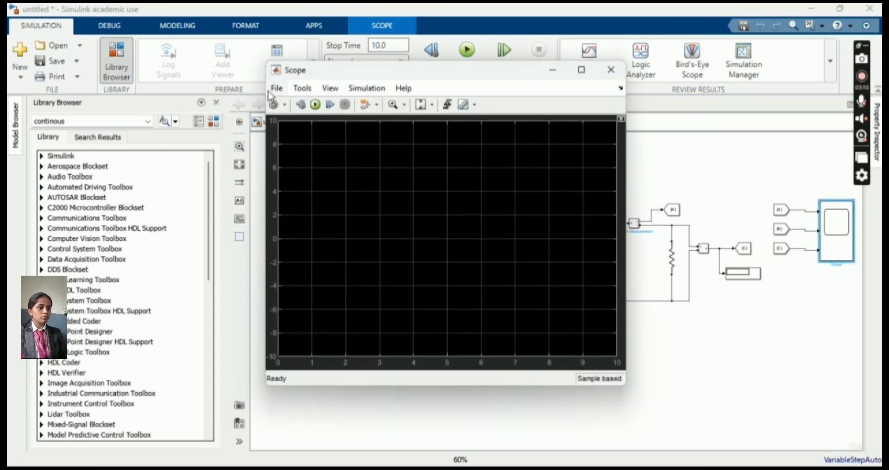
{"action": "left_click", "coordinate": [284, 104]}
{"action": "left_click", "coordinate": [277, 157]}
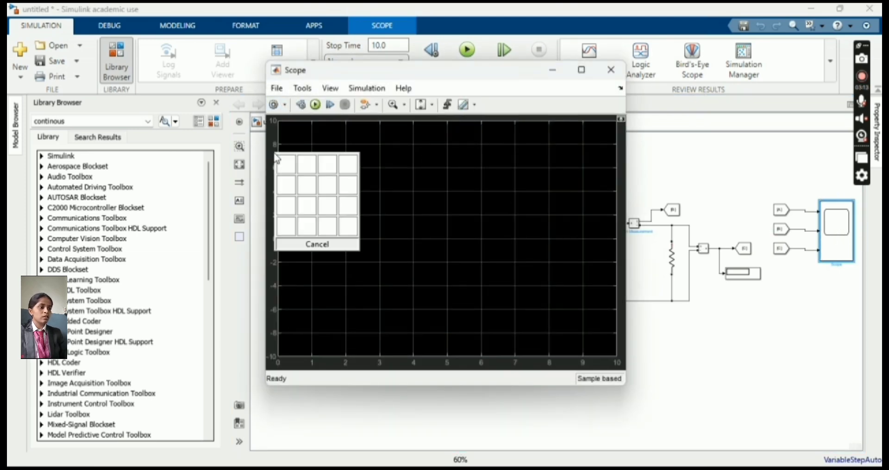
{"action": "left_click", "coordinate": [287, 206]}
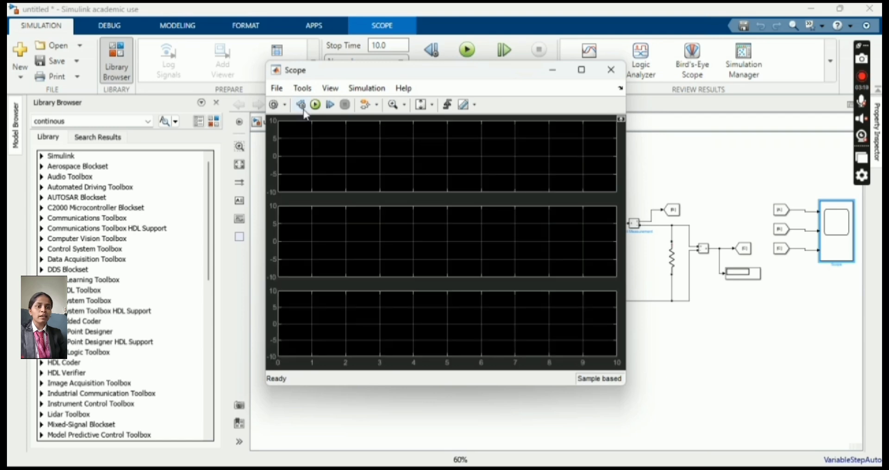
Set the Scope's number of input ports to 3 and close the Scope window
{"action": "left_click", "coordinate": [302, 89]}
{"action": "mouse_move", "coordinate": [280, 90]}
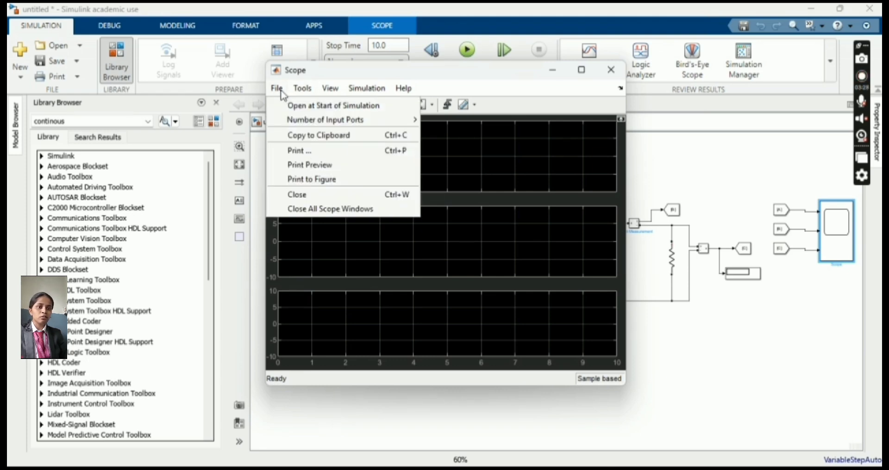
{"action": "mouse_move", "coordinate": [414, 121]}
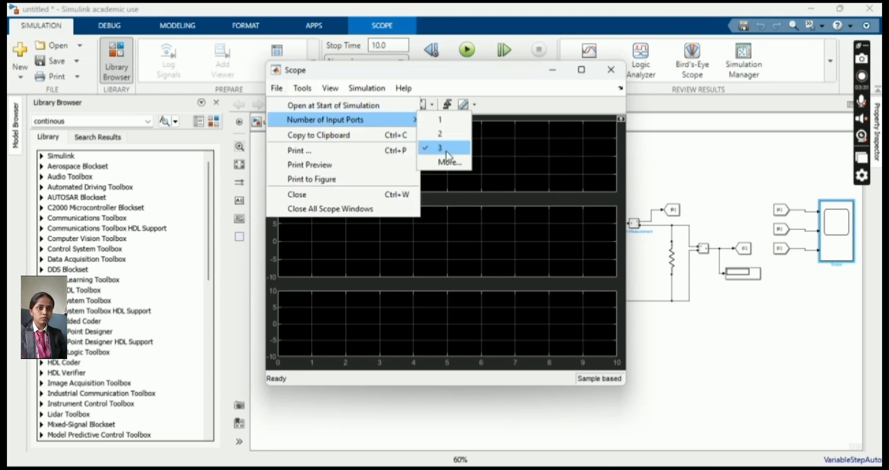
{"action": "left_click", "coordinate": [446, 149]}
{"action": "left_click", "coordinate": [611, 70]}
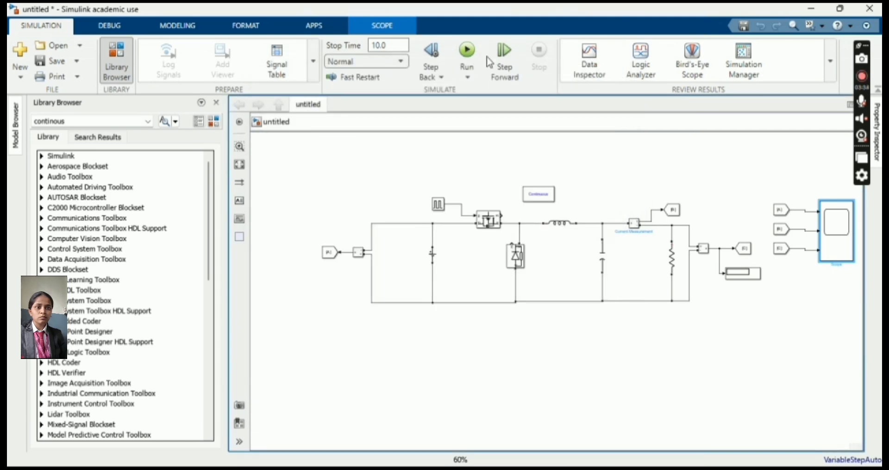
Set the simulation stop time to 1 and run the converter model
{"action": "left_click", "coordinate": [386, 44]}
{"action": "type", "text": "1"}
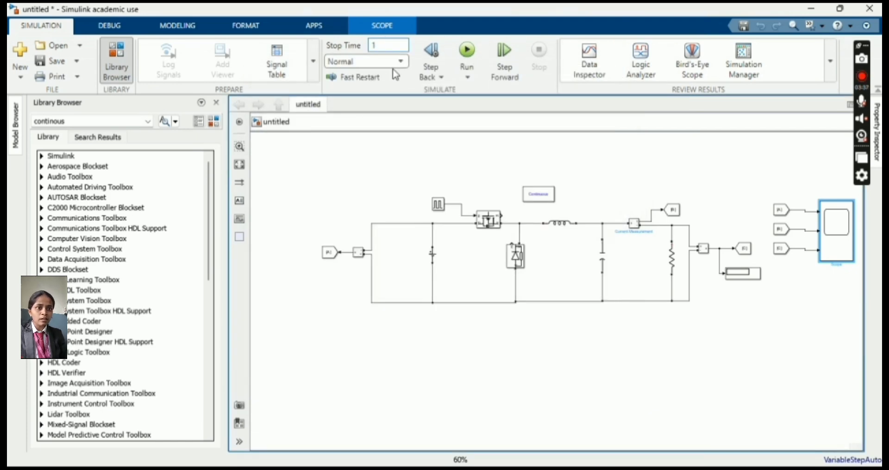
{"action": "left_click", "coordinate": [466, 60]}
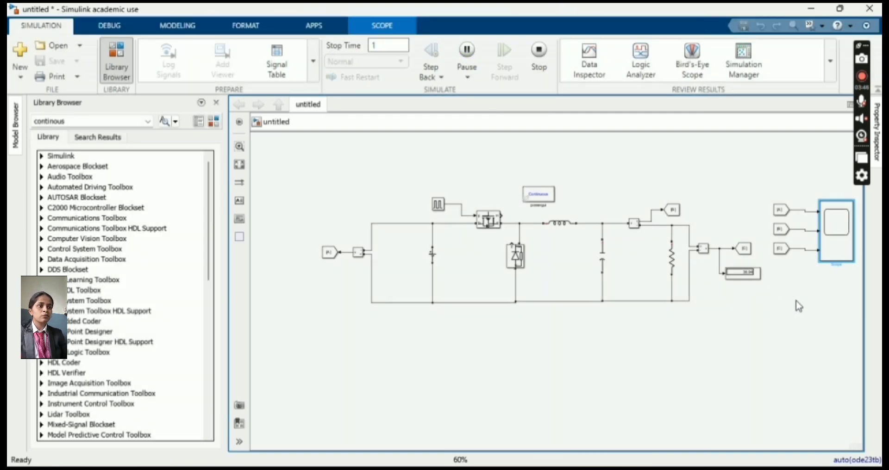
{"action": "scroll", "coordinate": [775, 283], "scroll_direction": "up", "scroll_amount": 2}
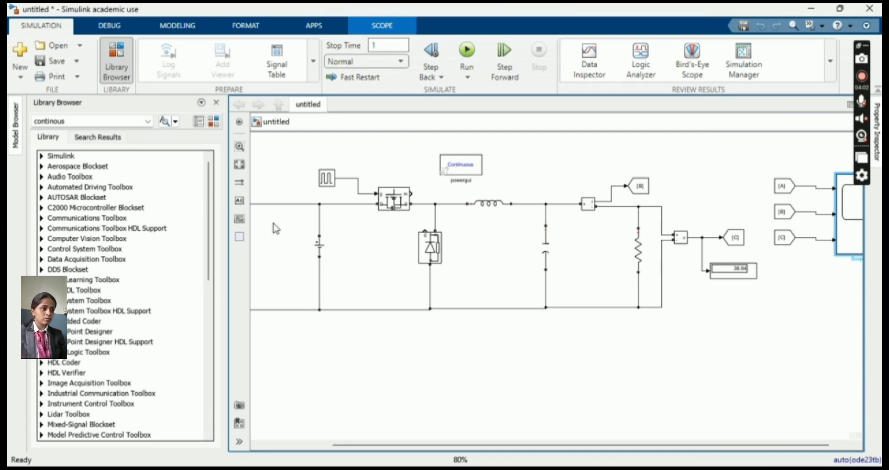
{"action": "double_click", "coordinate": [490, 204]}
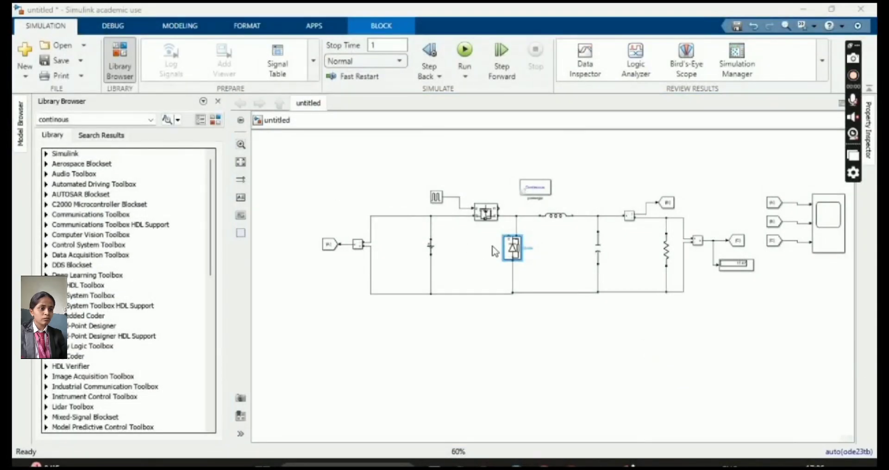
Set the Diode's forward voltage Vf to 0 V
{"action": "double_click", "coordinate": [509, 250]}
{"action": "double_click", "coordinate": [558, 281]}
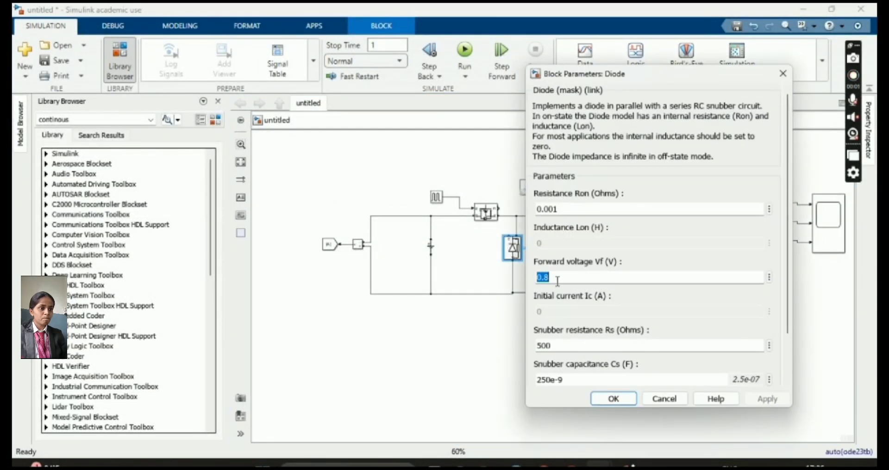
{"action": "type", "text": "0"}
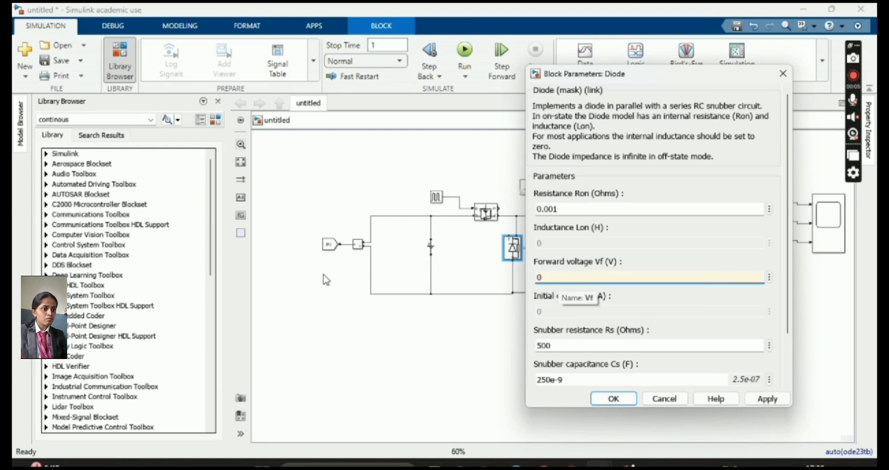
{"action": "left_click", "coordinate": [769, 401]}
{"action": "left_click", "coordinate": [610, 399]}
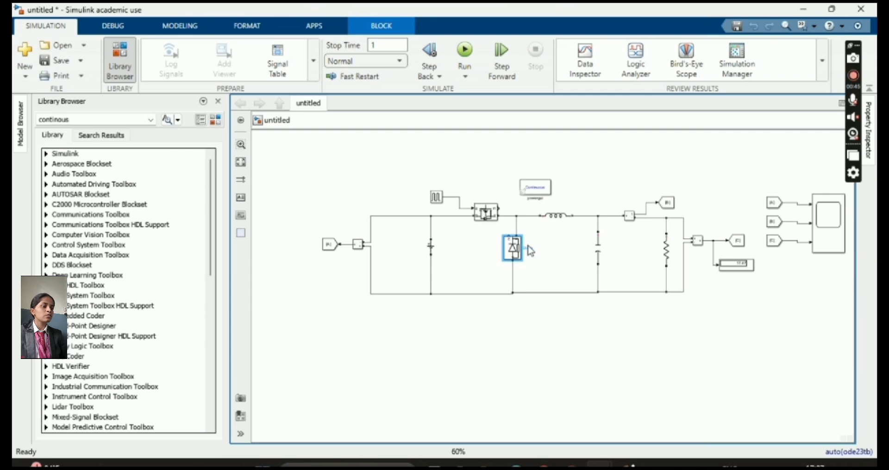
Set the Diode's forward voltage Vf to 0.8 V and apply the change
{"action": "double_click", "coordinate": [514, 252]}
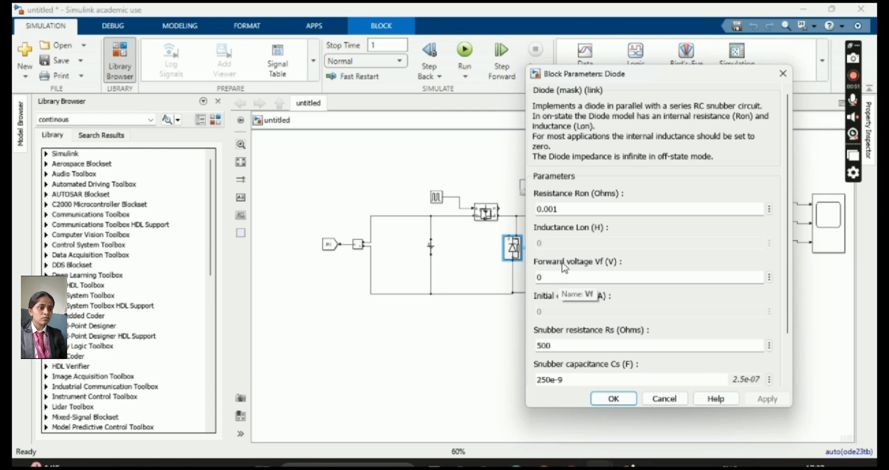
{"action": "scroll", "coordinate": [565, 269], "scroll_direction": "down", "scroll_amount": 2}
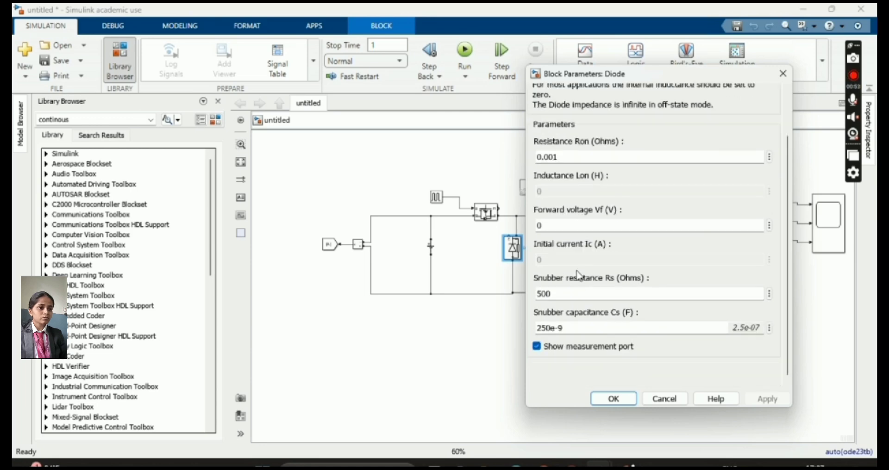
{"action": "double_click", "coordinate": [554, 225]}
{"action": "type", "text": "0.8"}
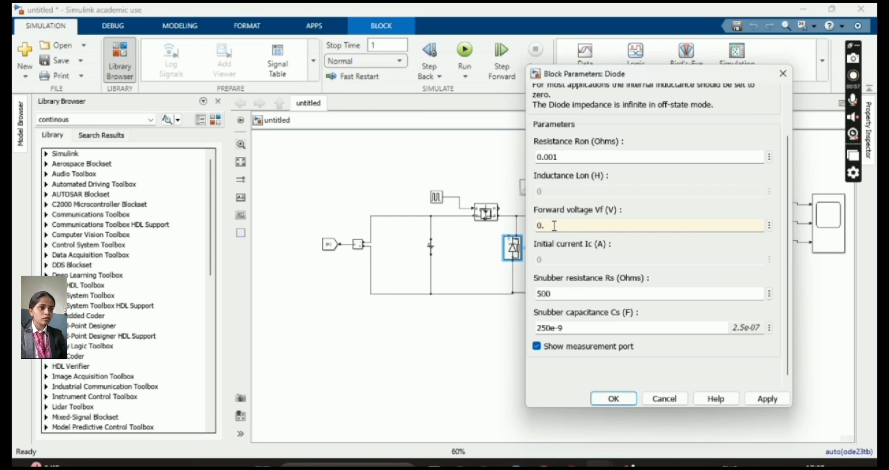
{"action": "left_click", "coordinate": [766, 399]}
{"action": "left_click", "coordinate": [597, 400]}
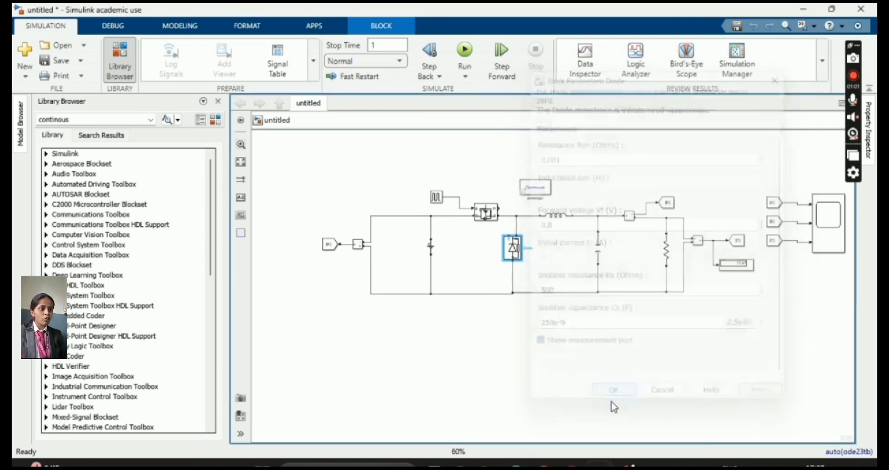
Run the converter model, view the three Scope plots, close the Scope and check the output voltage on the Display
{"action": "left_click", "coordinate": [462, 53]}
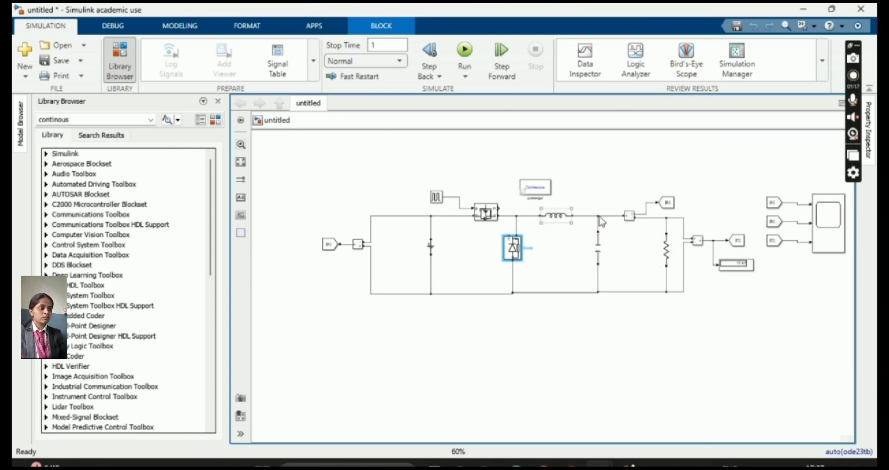
{"action": "double_click", "coordinate": [827, 213]}
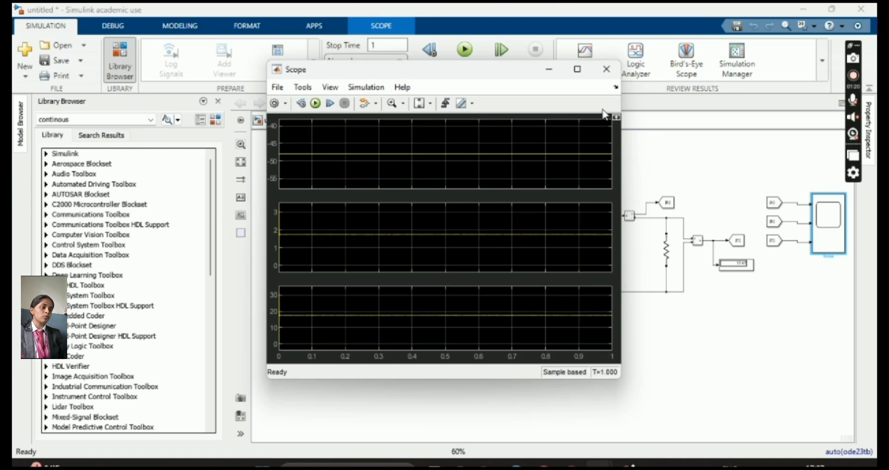
{"action": "left_click", "coordinate": [607, 69]}
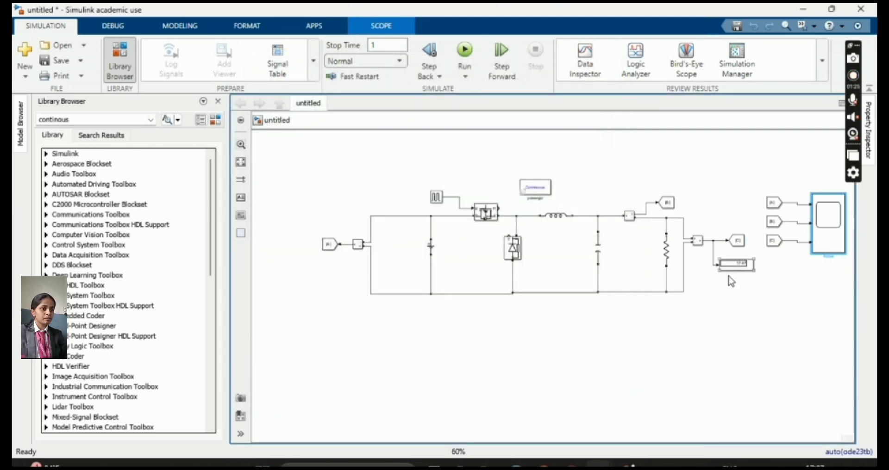
{"action": "scroll", "coordinate": [729, 276], "scroll_direction": "up", "scroll_amount": 2}
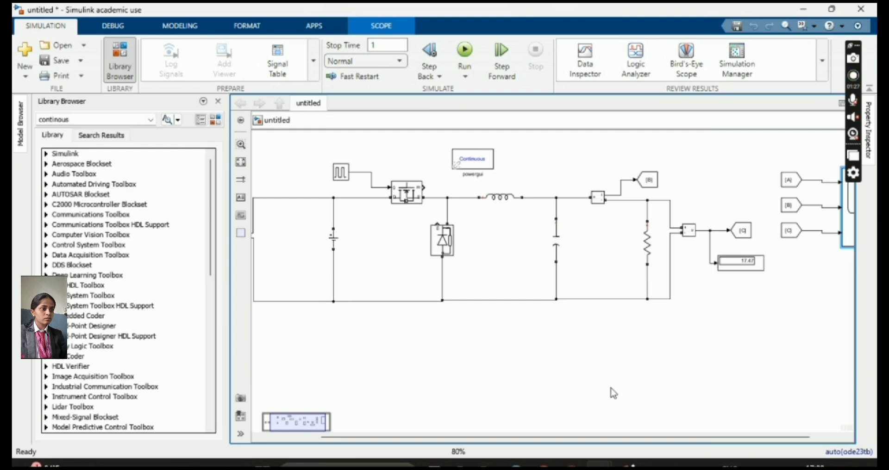
{"action": "left_click_drag", "start_coordinate": [463, 437], "coordinate": [493, 442]}
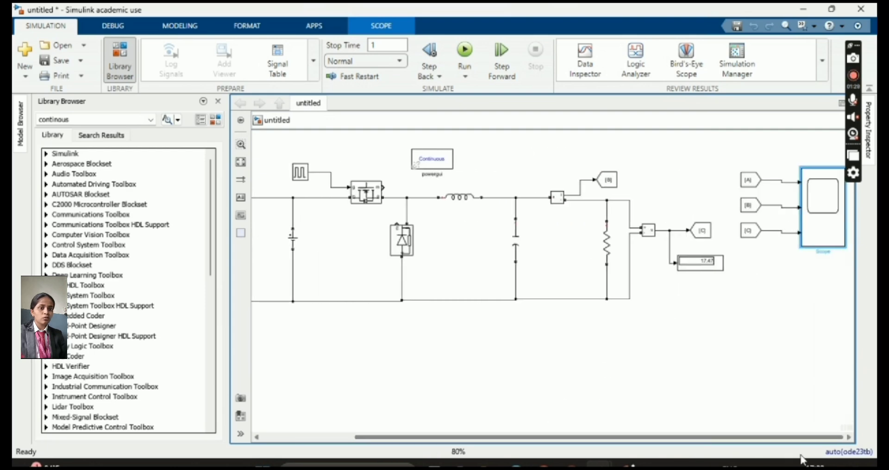
{"action": "left_click", "coordinate": [750, 313]}
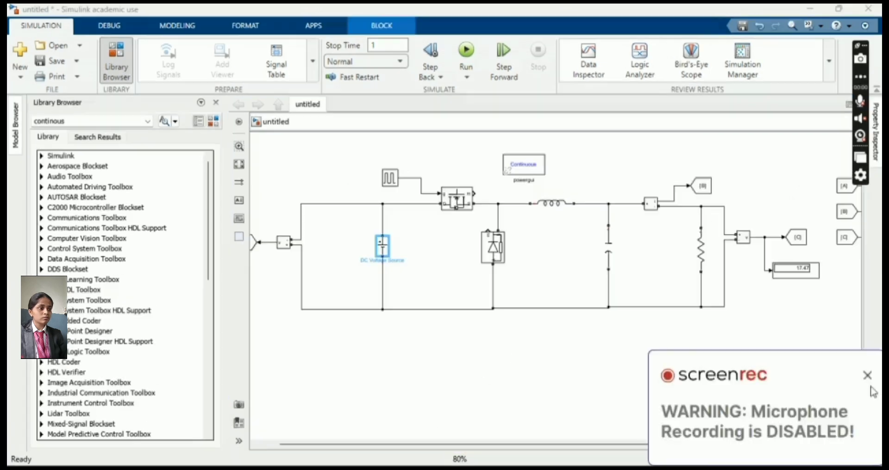
Review the DC Voltage Source's amplitude and measurement parameters
{"action": "left_click", "coordinate": [864, 377]}
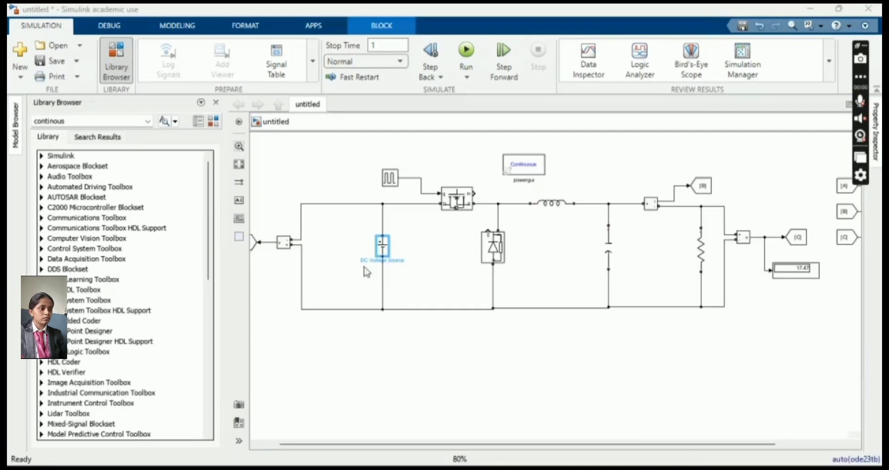
{"action": "double_click", "coordinate": [382, 251]}
{"action": "left_click", "coordinate": [399, 358]}
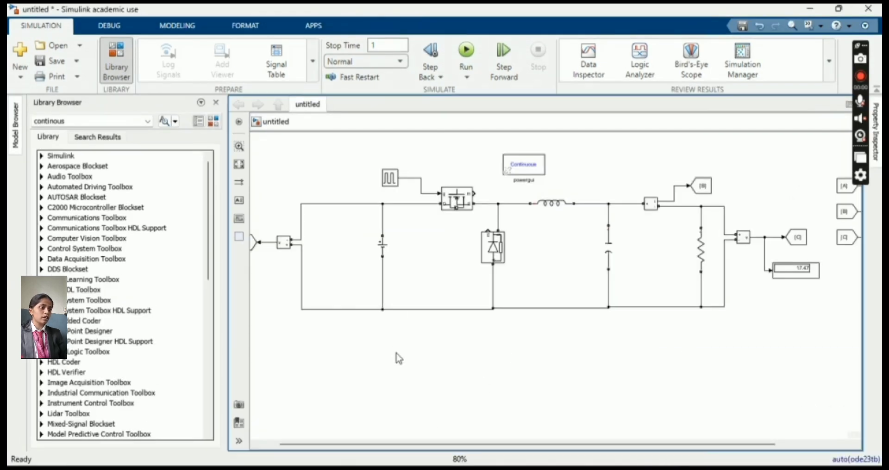
{"action": "double_click", "coordinate": [383, 246]}
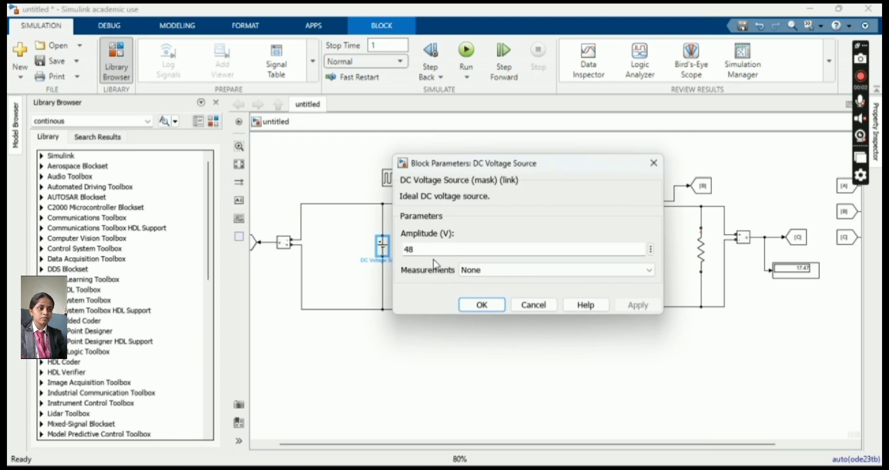
{"action": "left_click", "coordinate": [481, 305]}
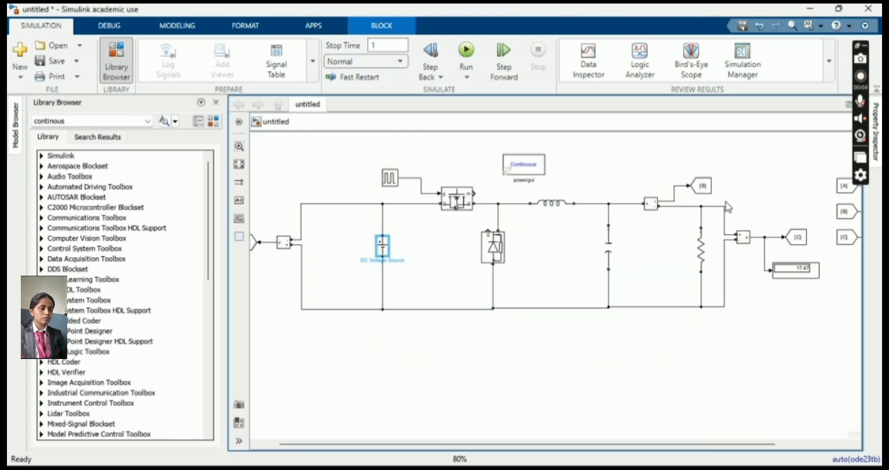
Run the converter simulation again and open the Scope to view its waveforms
{"action": "left_click", "coordinate": [466, 53]}
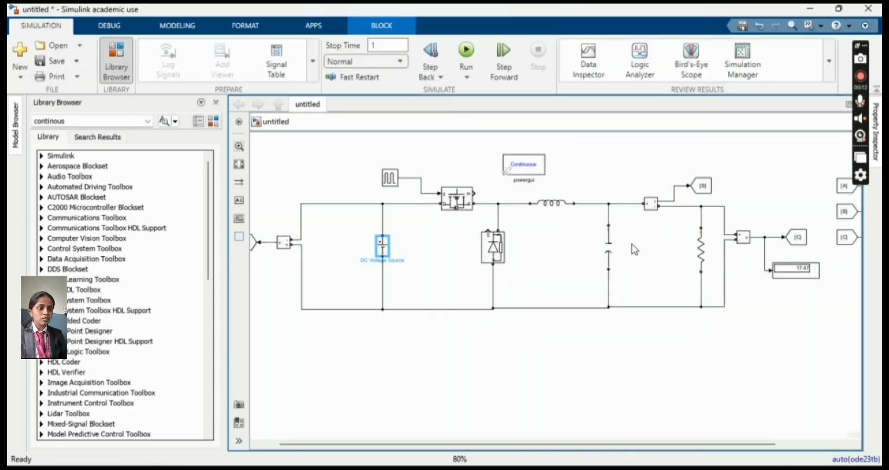
{"action": "scroll", "coordinate": [804, 270], "scroll_direction": "down", "scroll_amount": 2}
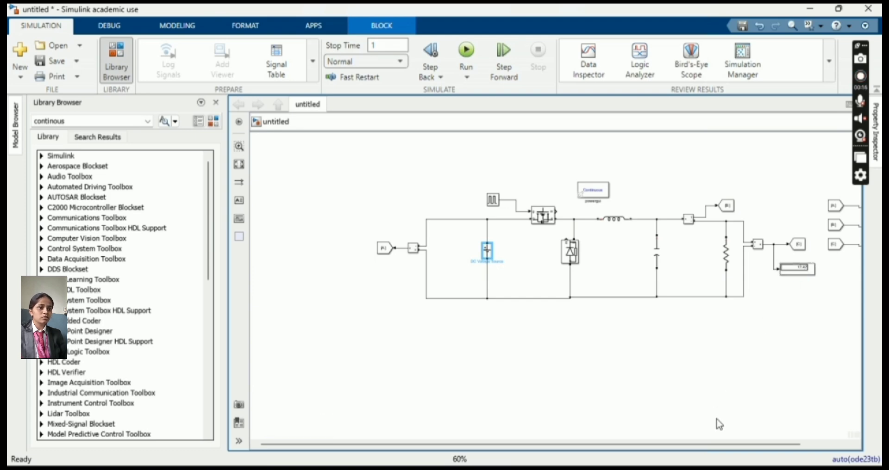
{"action": "left_click_drag", "start_coordinate": [743, 445], "coordinate": [794, 445]}
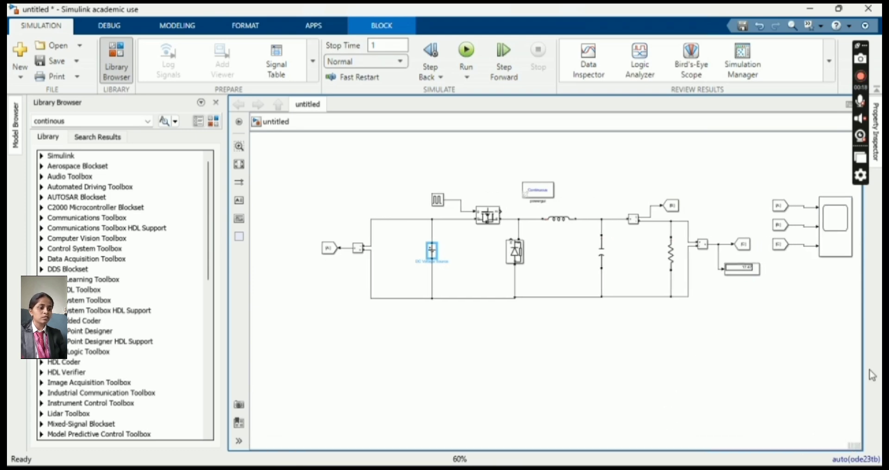
{"action": "double_click", "coordinate": [840, 221]}
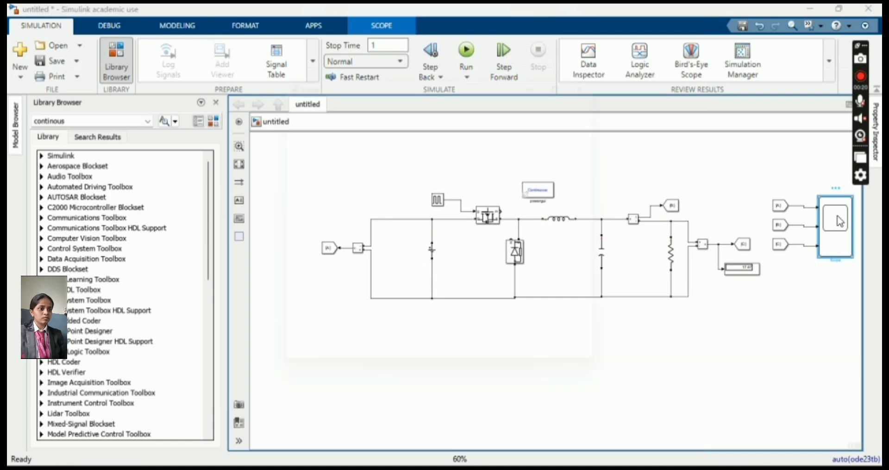